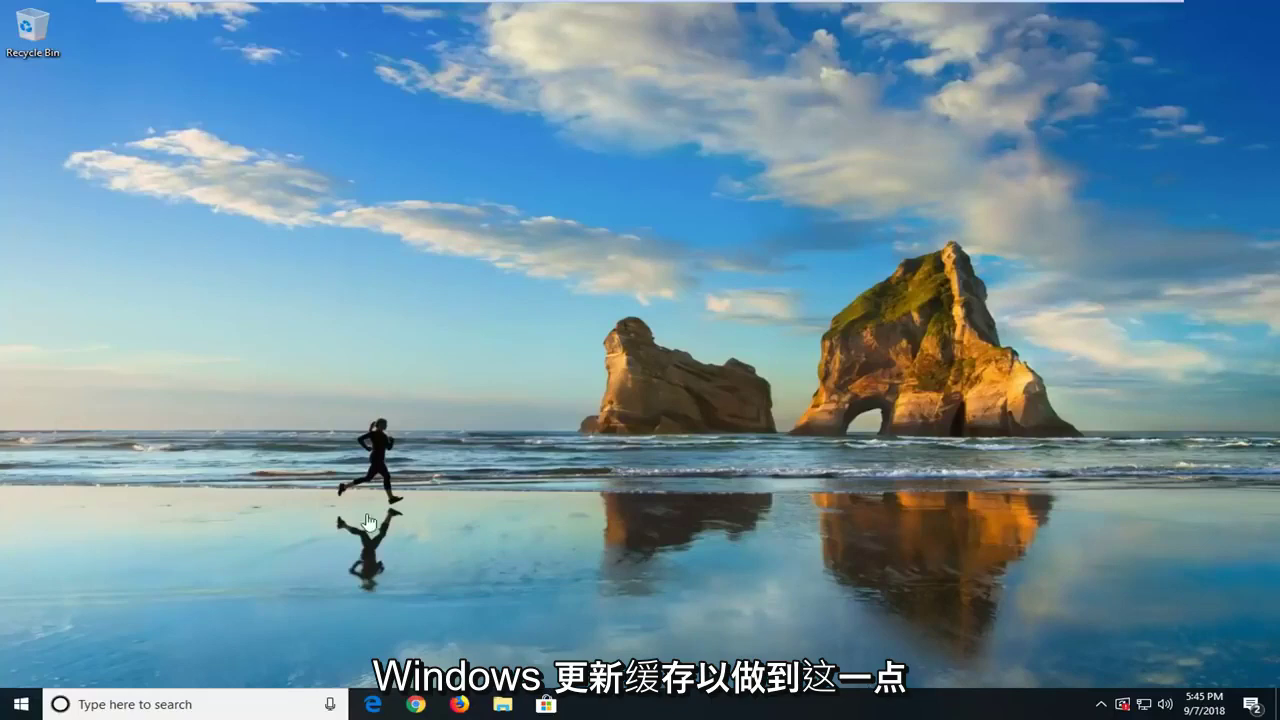
Search Windows for "services" and open the Services desktop app
{"action": "left_click", "coordinate": [16, 705]}
{"action": "left_click", "coordinate": [16, 705]}
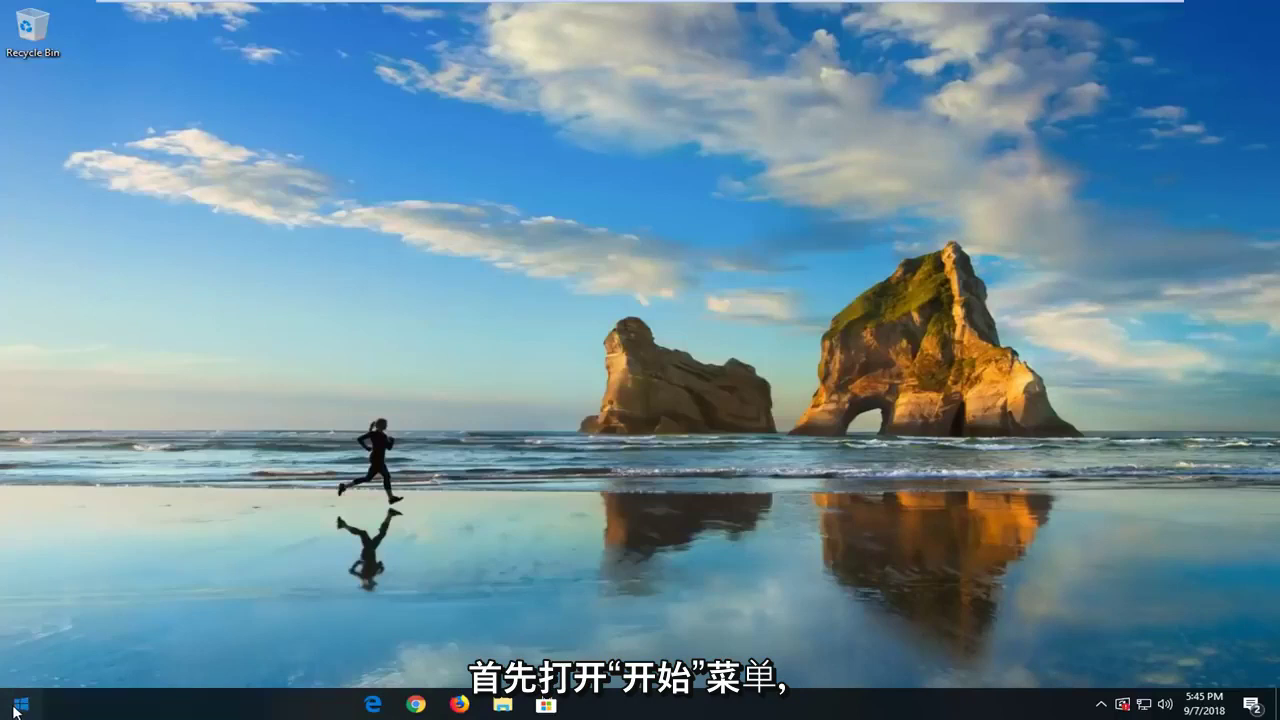
{"action": "left_click", "coordinate": [16, 705]}
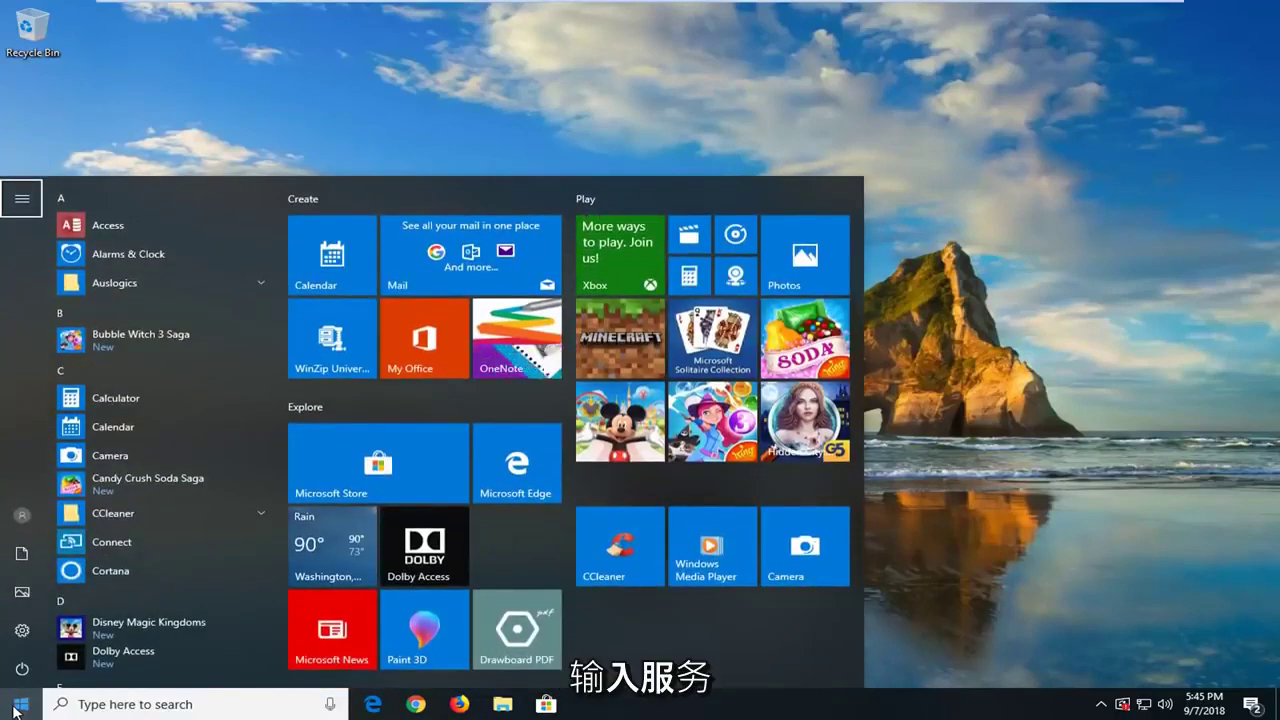
{"action": "left_click", "coordinate": [135, 704]}
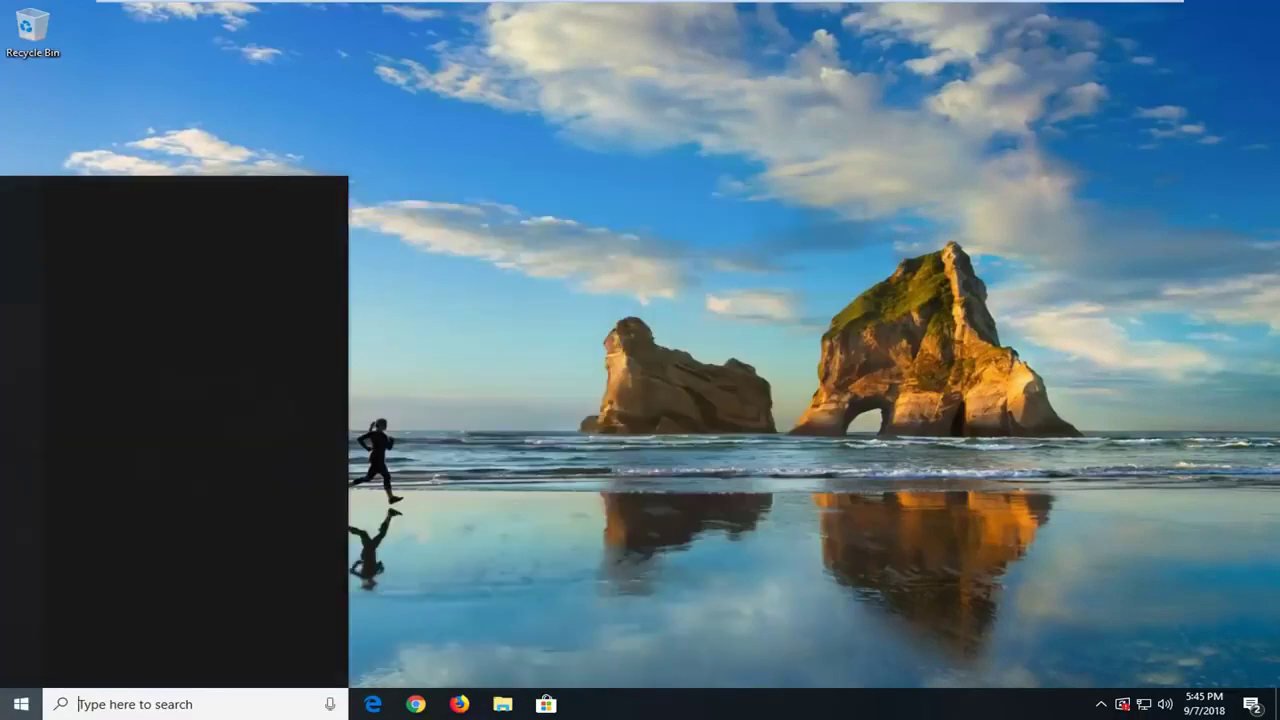
{"action": "type", "text": "s"}
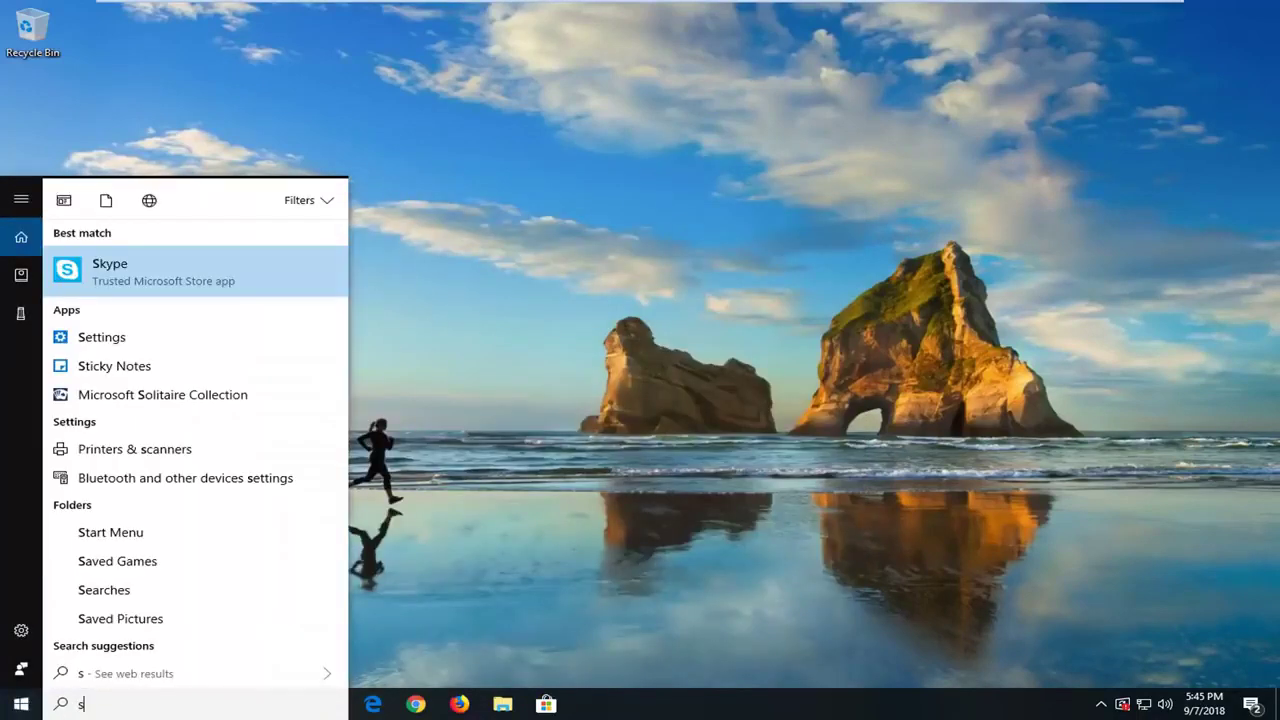
{"action": "type", "text": "ervices"}
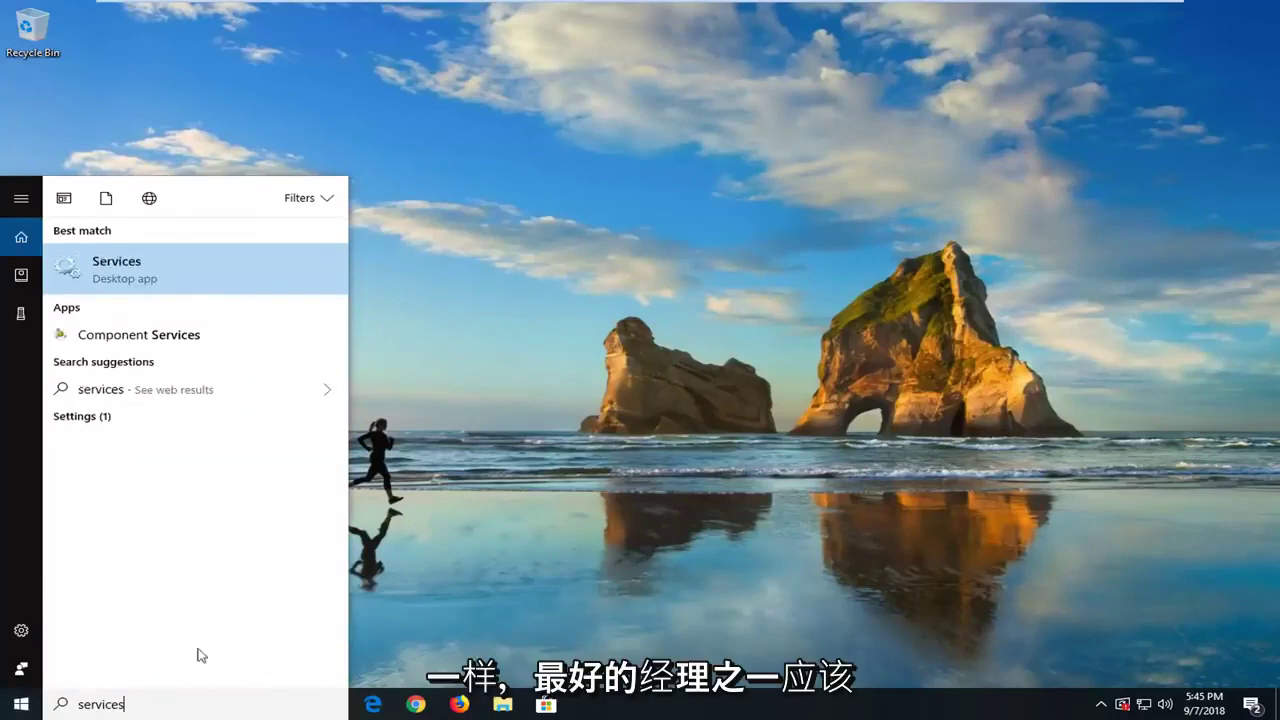
{"action": "left_click", "coordinate": [133, 276]}
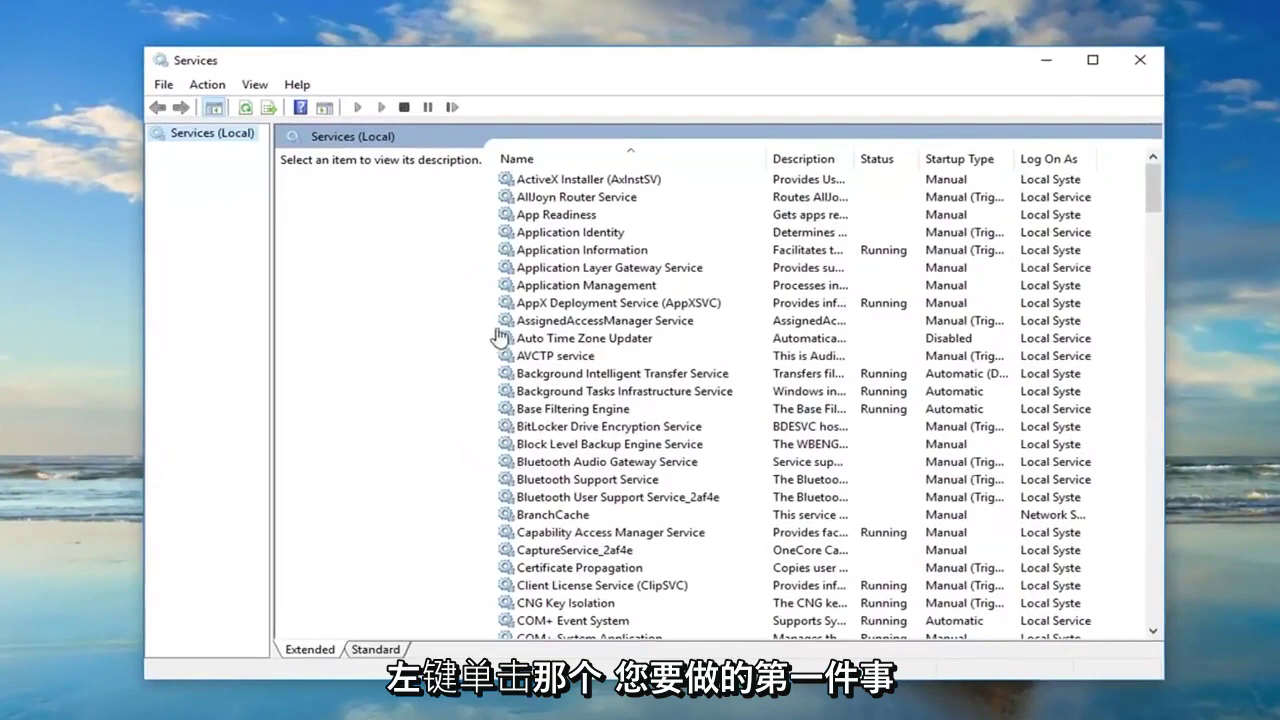
Open the properties of the Background Intelligent Transfer Service, stop the service and accept the dialog
{"action": "left_click", "coordinate": [585, 320]}
{"action": "left_click", "coordinate": [563, 378]}
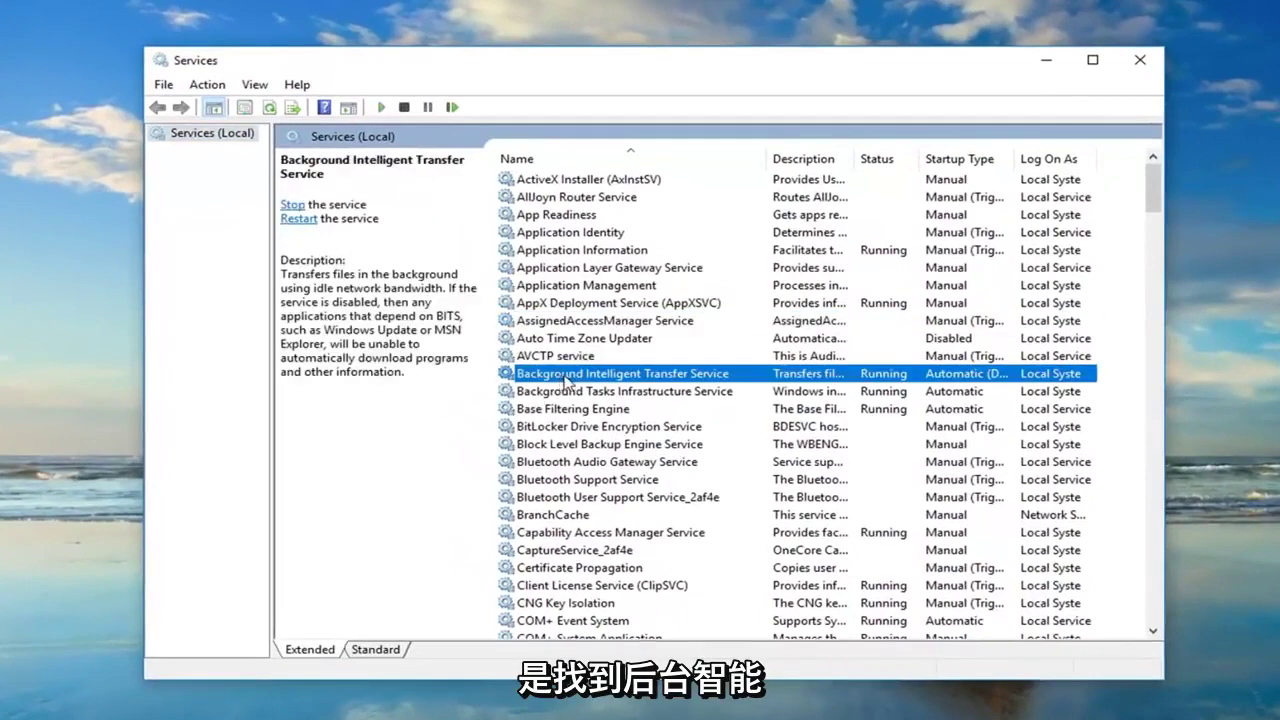
{"action": "double_click", "coordinate": [676, 378]}
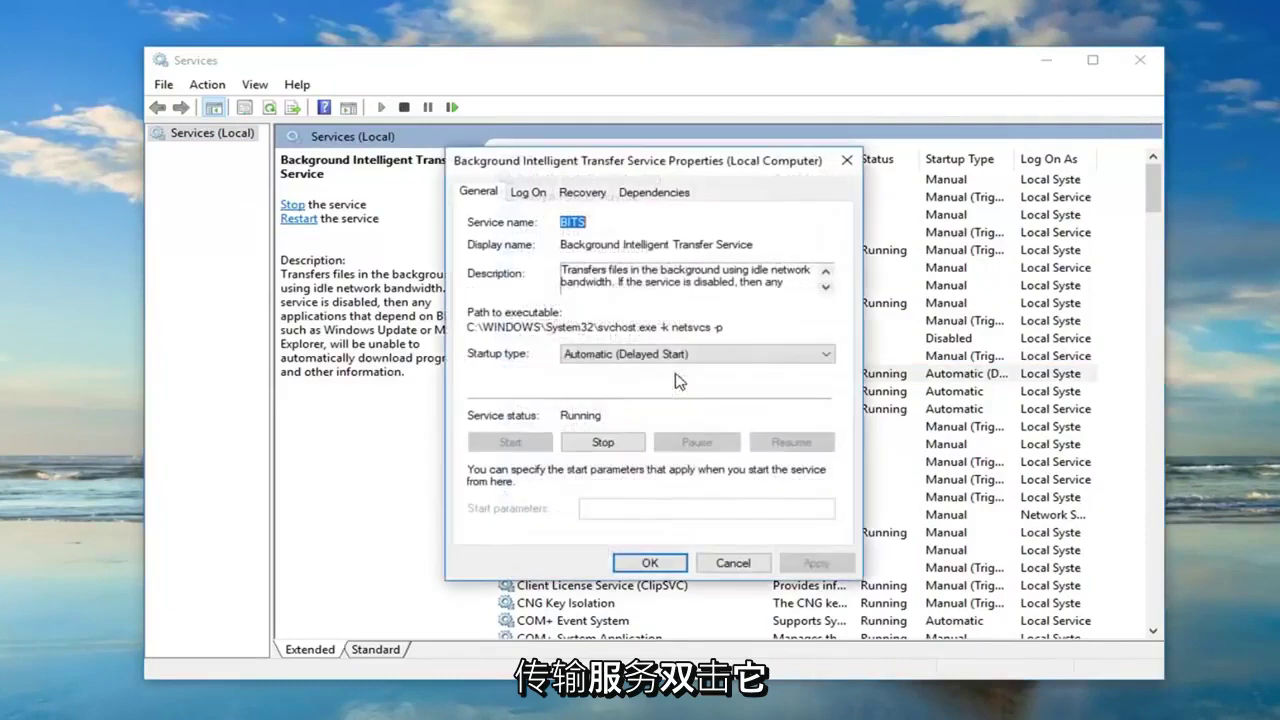
{"action": "left_click", "coordinate": [600, 358]}
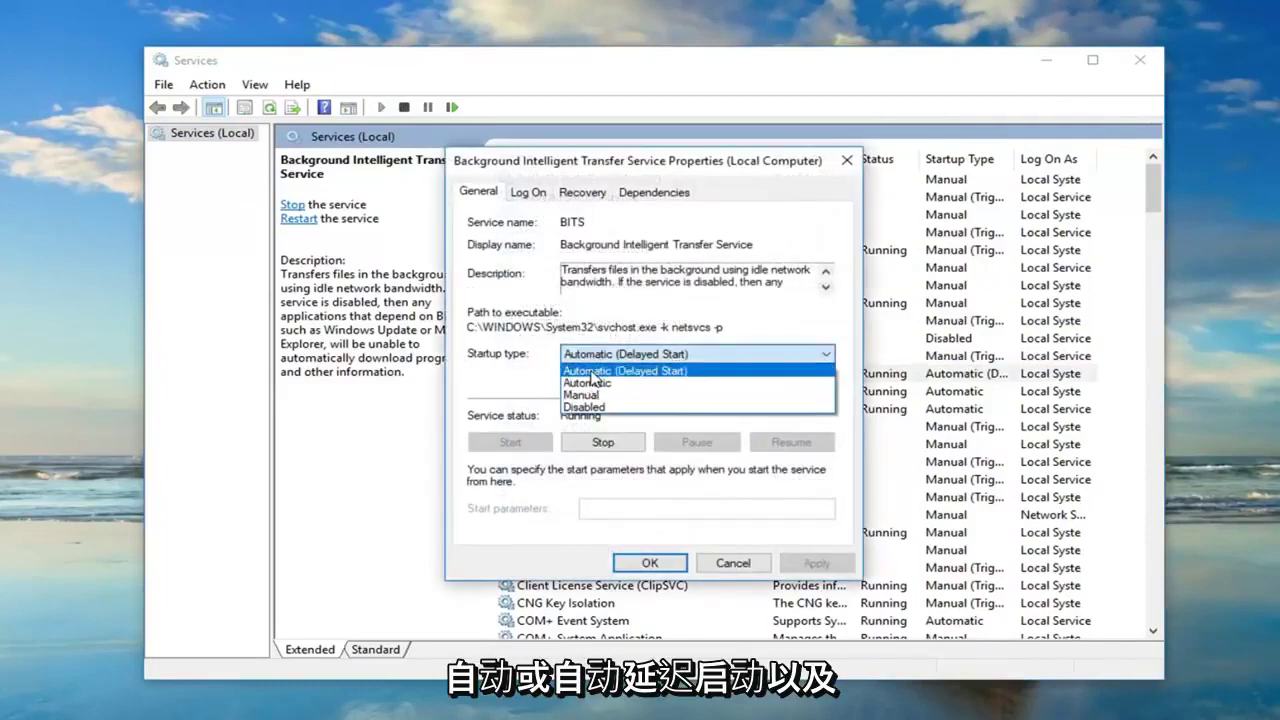
{"action": "left_click", "coordinate": [515, 362]}
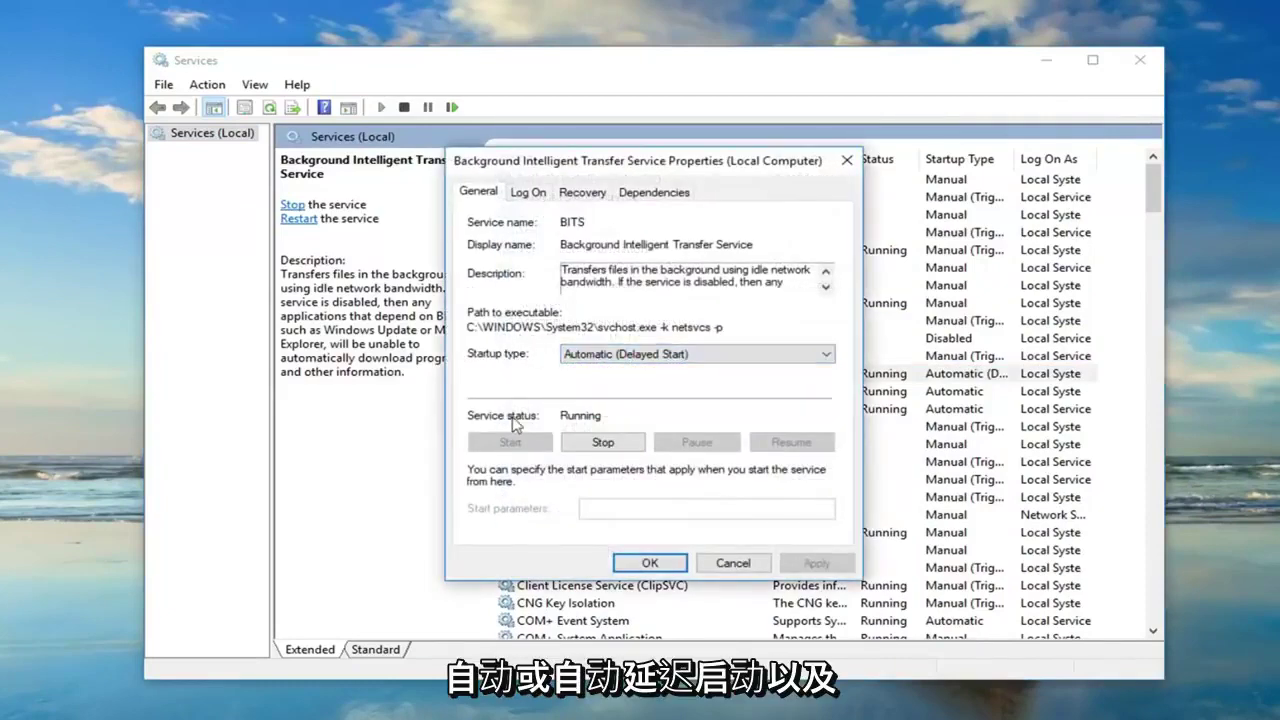
{"action": "left_click", "coordinate": [601, 444]}
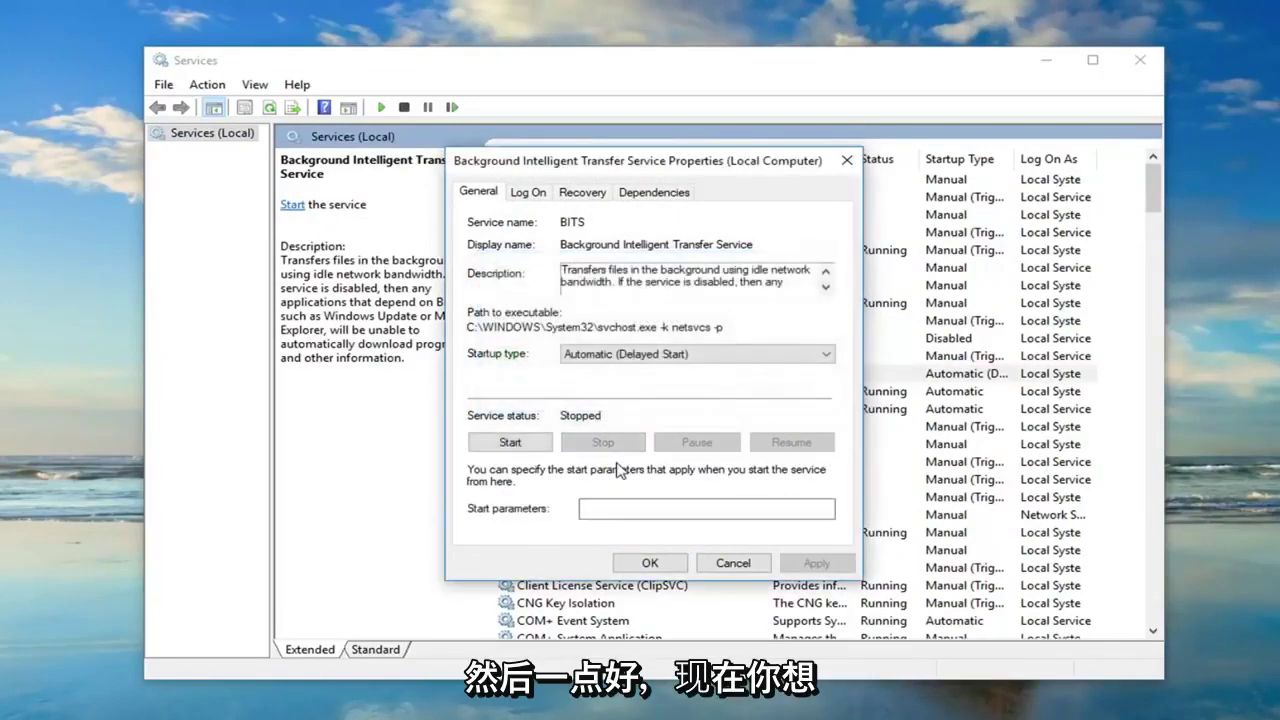
{"action": "left_click", "coordinate": [649, 563]}
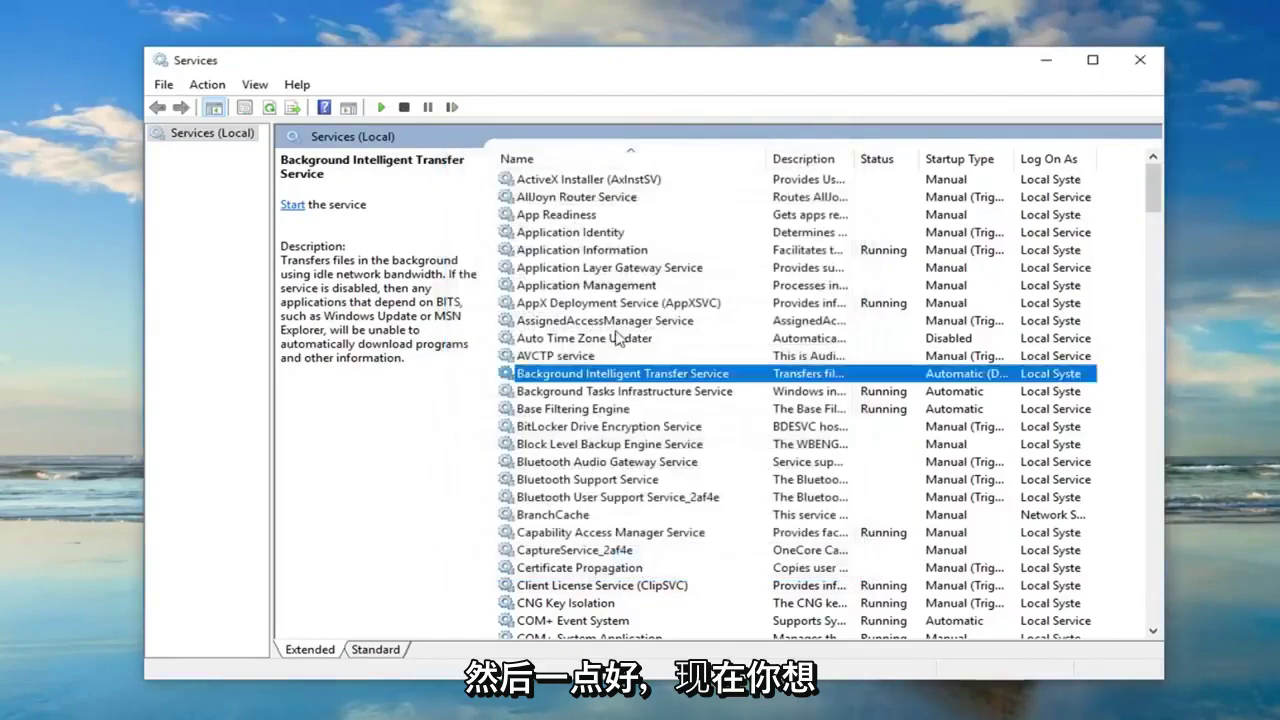
Open the properties of the Windows Update service and set its startup type to Automatic
{"action": "scroll", "coordinate": [617, 338], "scroll_direction": "down", "scroll_amount": 20}
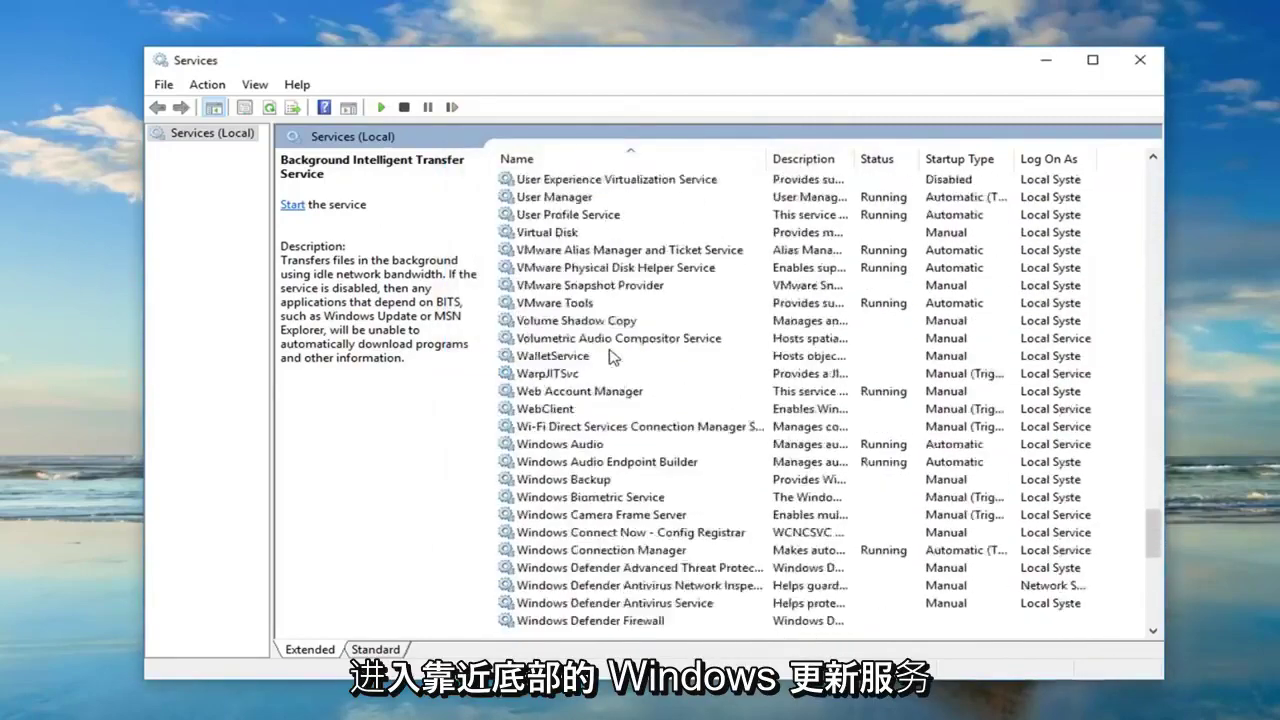
{"action": "scroll", "coordinate": [613, 357], "scroll_direction": "down", "scroll_amount": 10}
{"action": "left_click", "coordinate": [562, 393]}
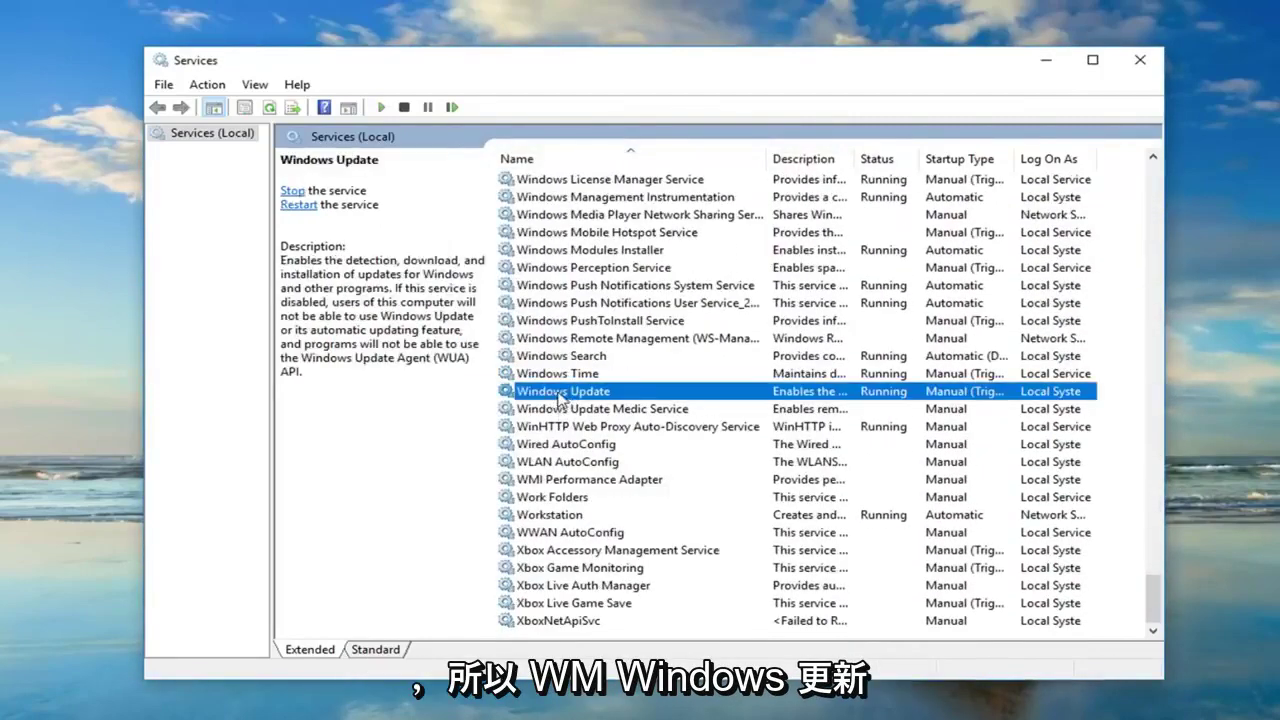
{"action": "double_click", "coordinate": [562, 393]}
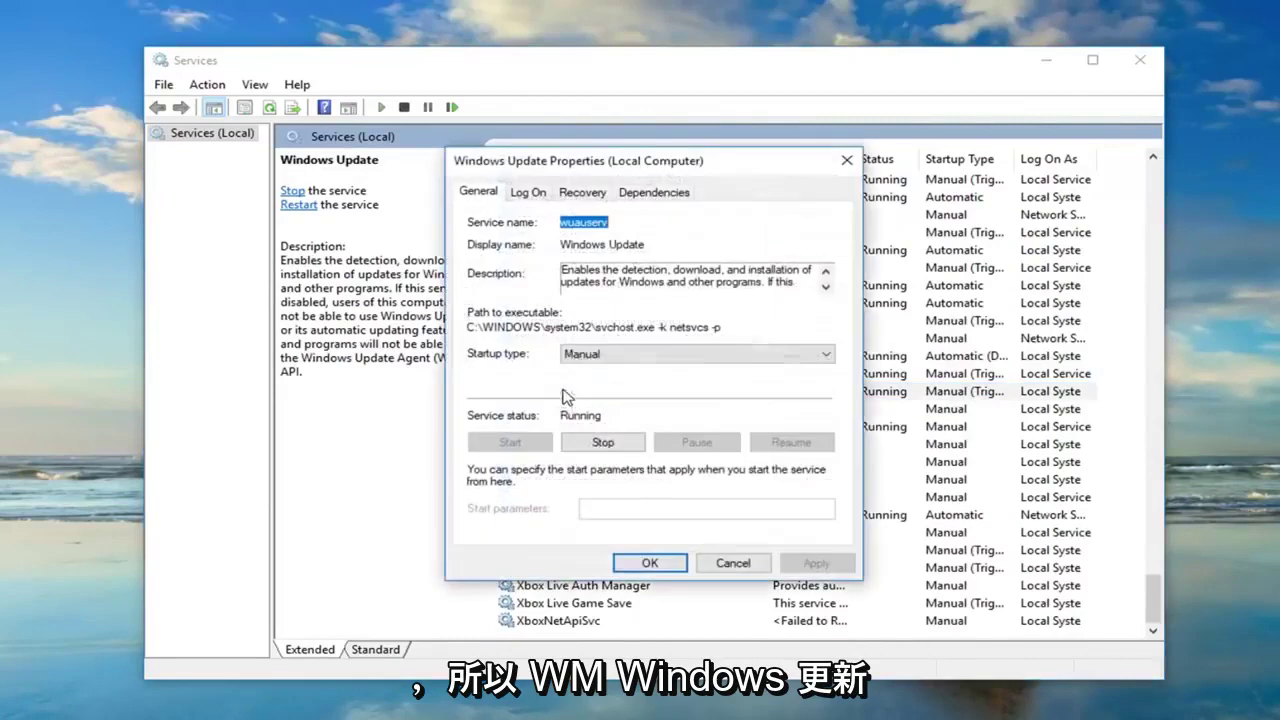
{"action": "left_click", "coordinate": [649, 361]}
{"action": "left_click", "coordinate": [612, 383]}
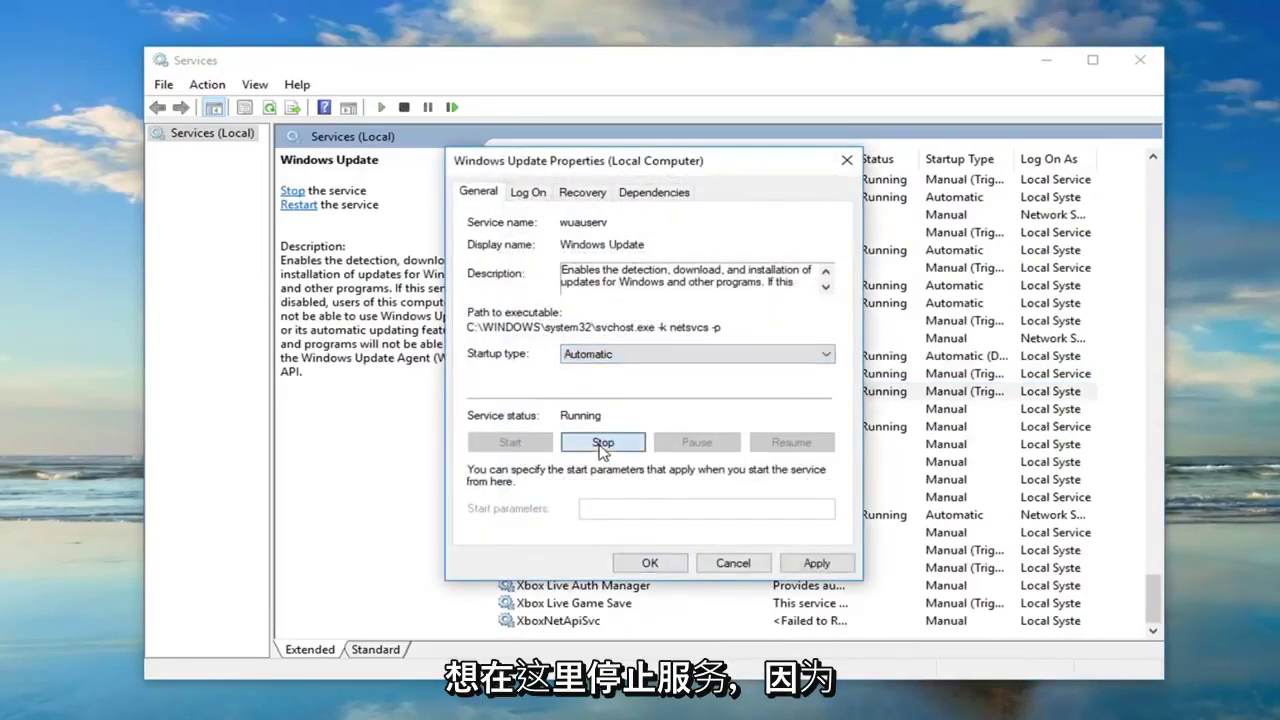
Stop the Windows Update service, retrying if needed, and apply the changes to its properties
{"action": "left_click", "coordinate": [603, 447]}
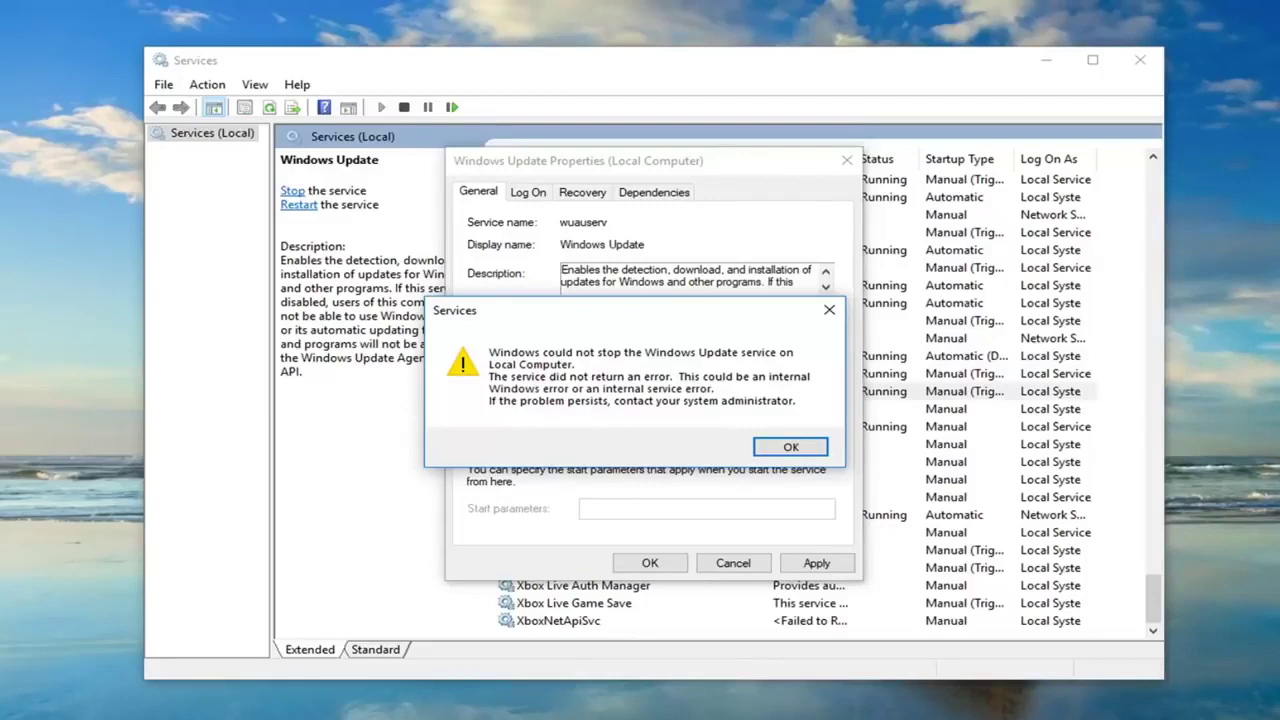
{"action": "left_click", "coordinate": [788, 446]}
{"action": "left_click", "coordinate": [603, 443]}
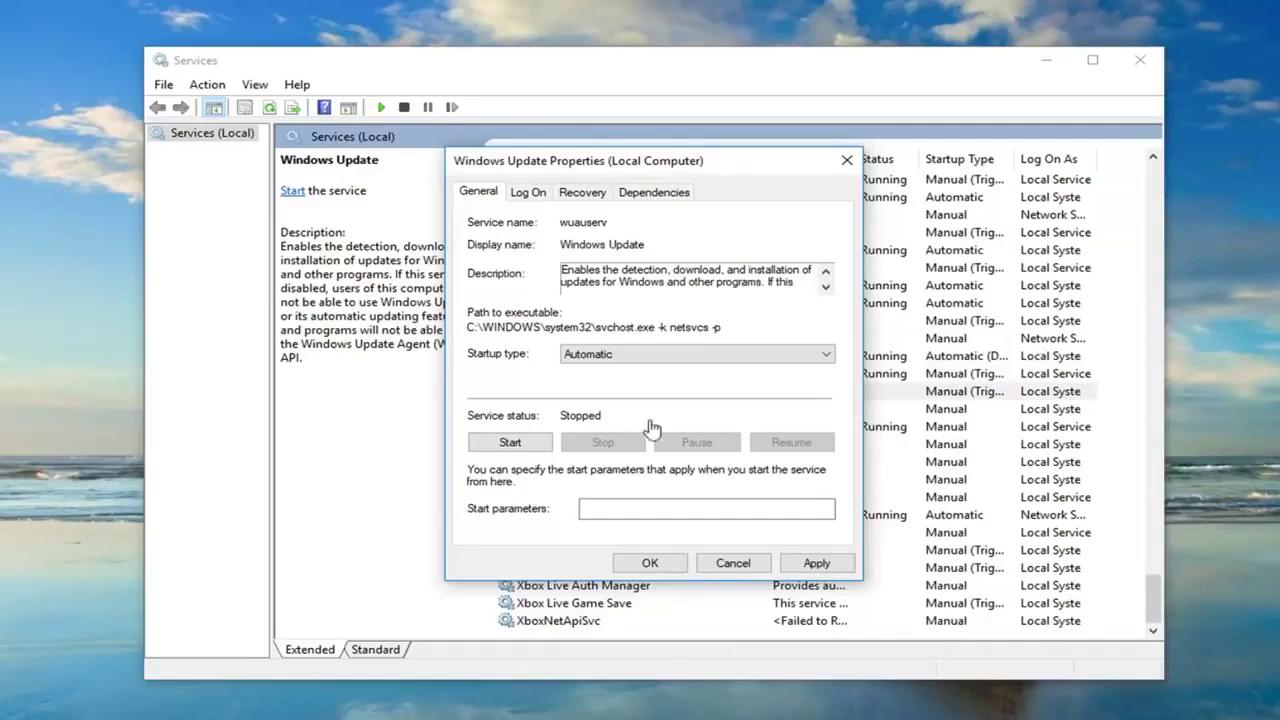
{"action": "left_click", "coordinate": [817, 563]}
{"action": "left_click", "coordinate": [668, 565]}
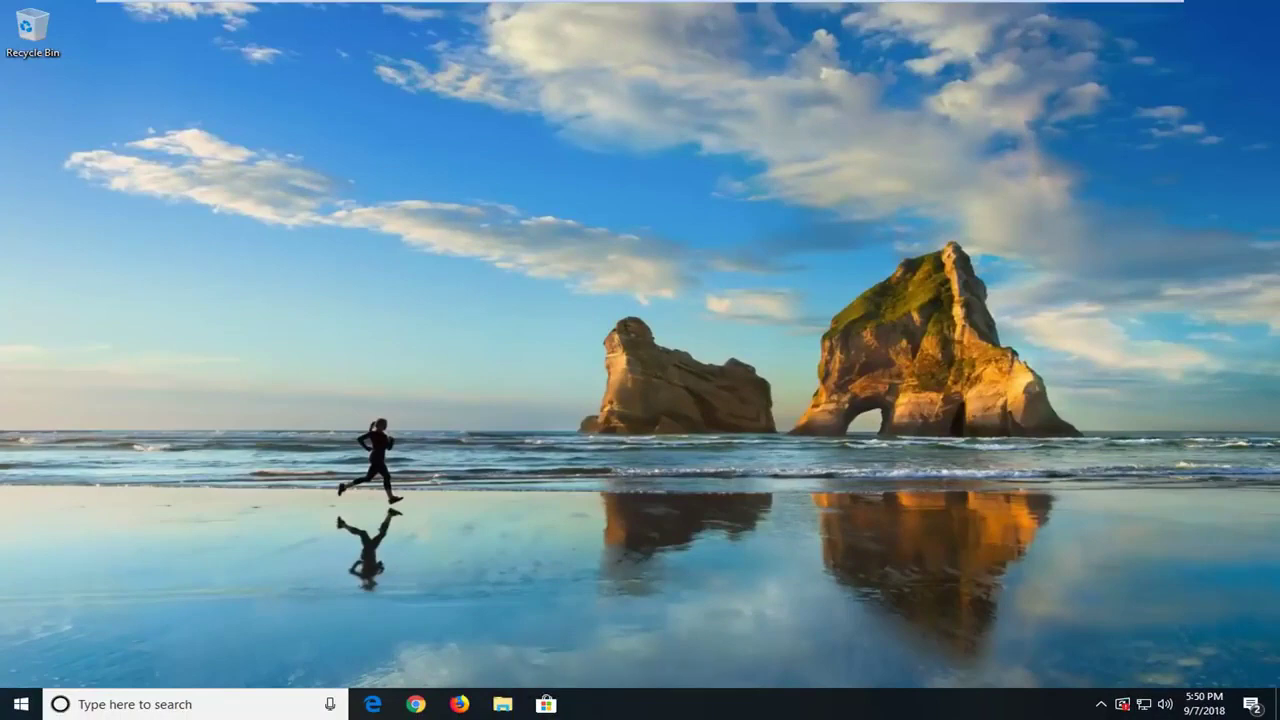
Search Windows for "windows explorer" and open File Explorer
{"action": "left_click", "coordinate": [14, 708]}
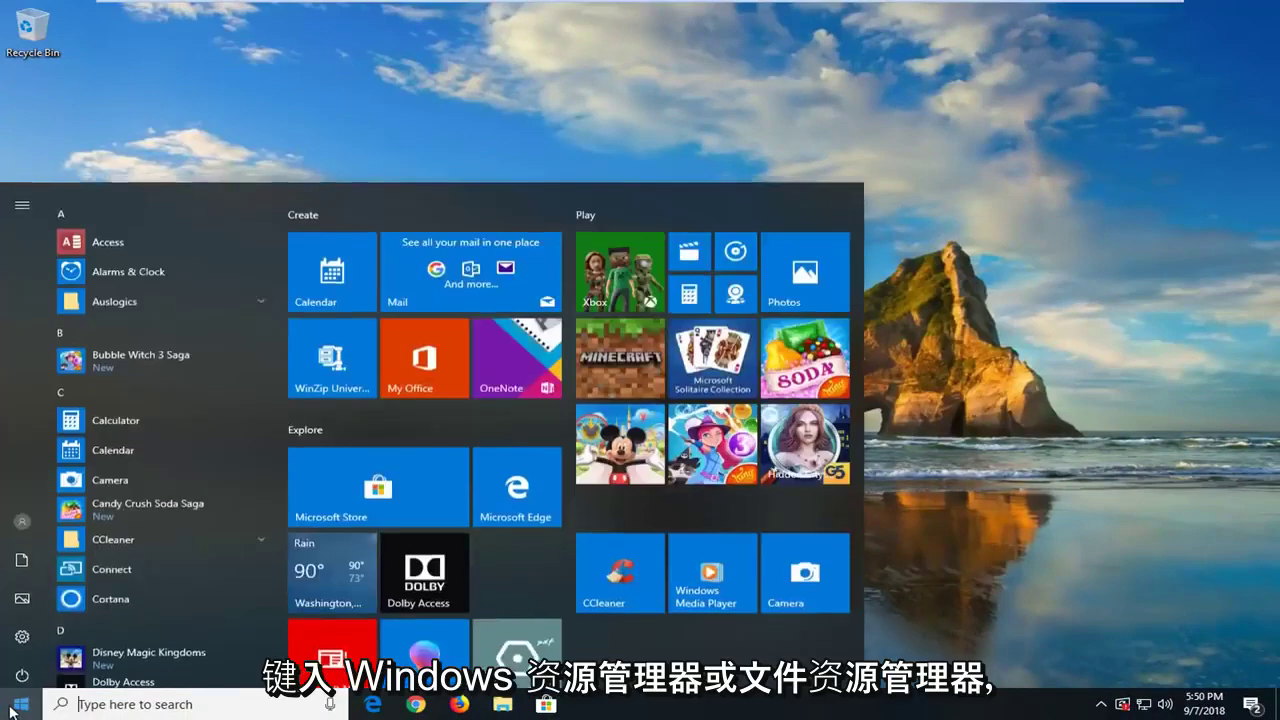
{"action": "type", "text": "window"}
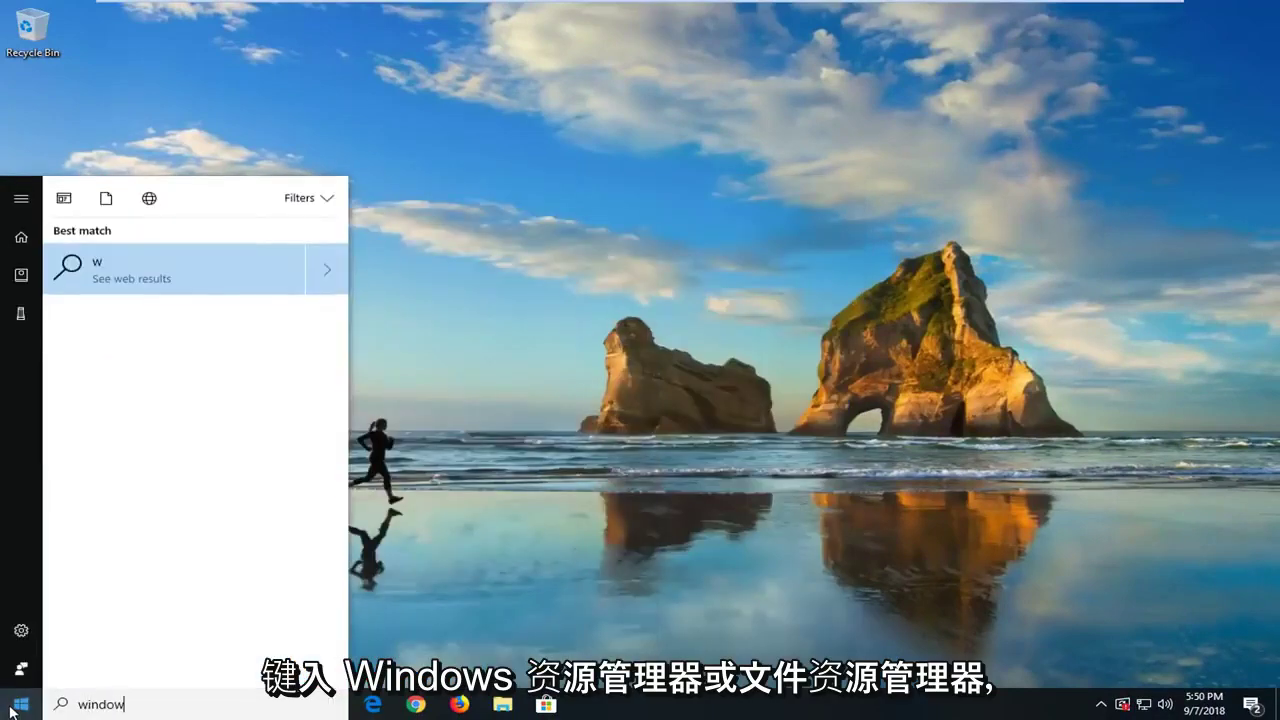
{"action": "type", "text": "s explorer"}
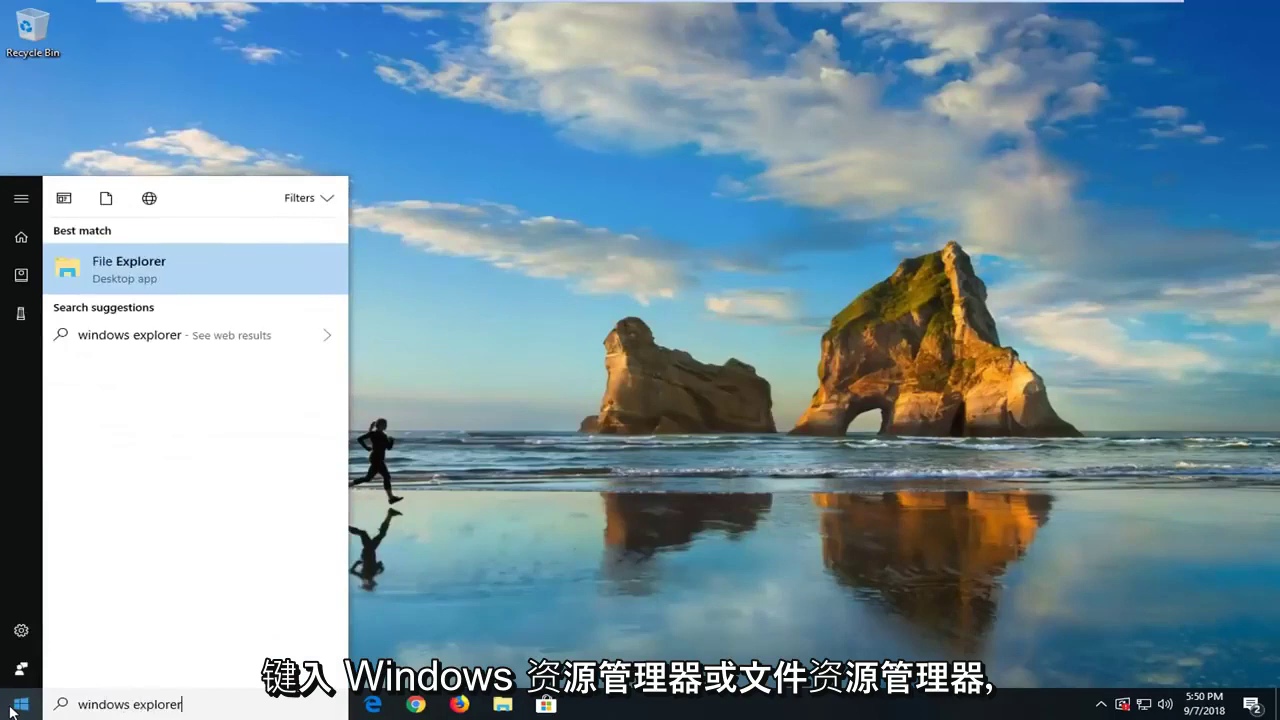
{"action": "left_click", "coordinate": [105, 266]}
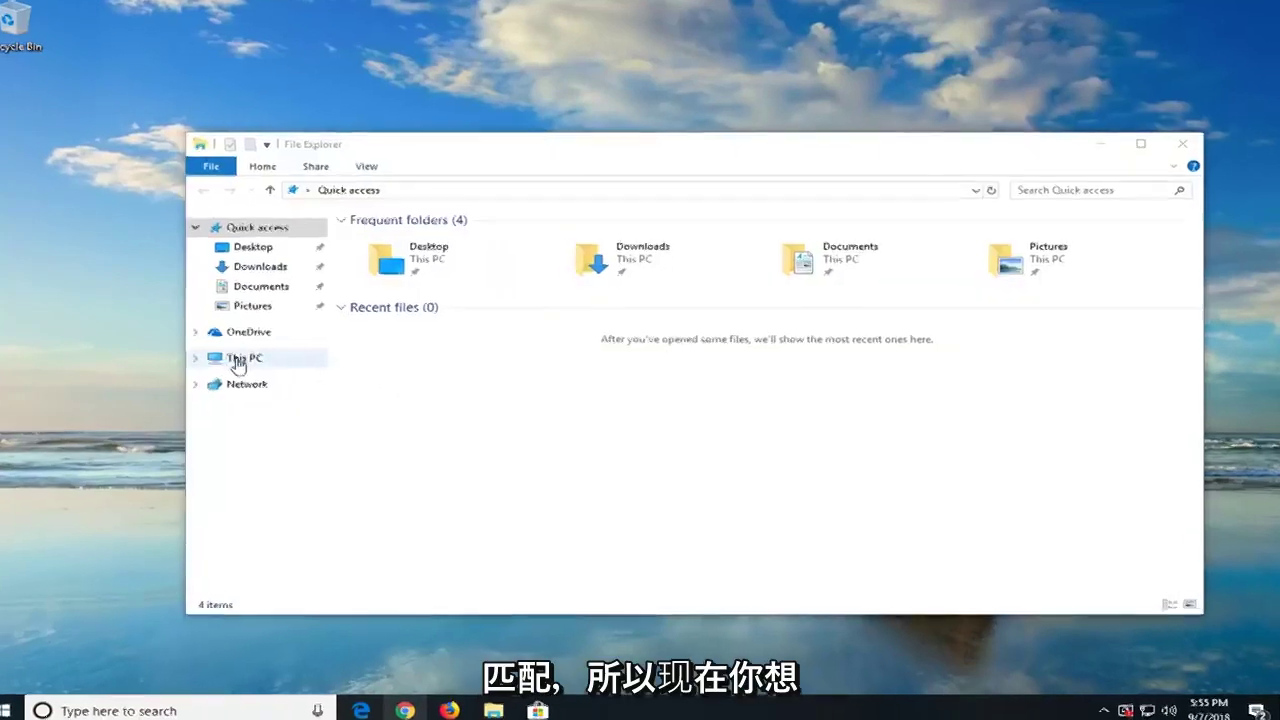
Browse from This PC to the C:\Windows\SoftwareDistribution\Download folder
{"action": "left_click", "coordinate": [240, 360]}
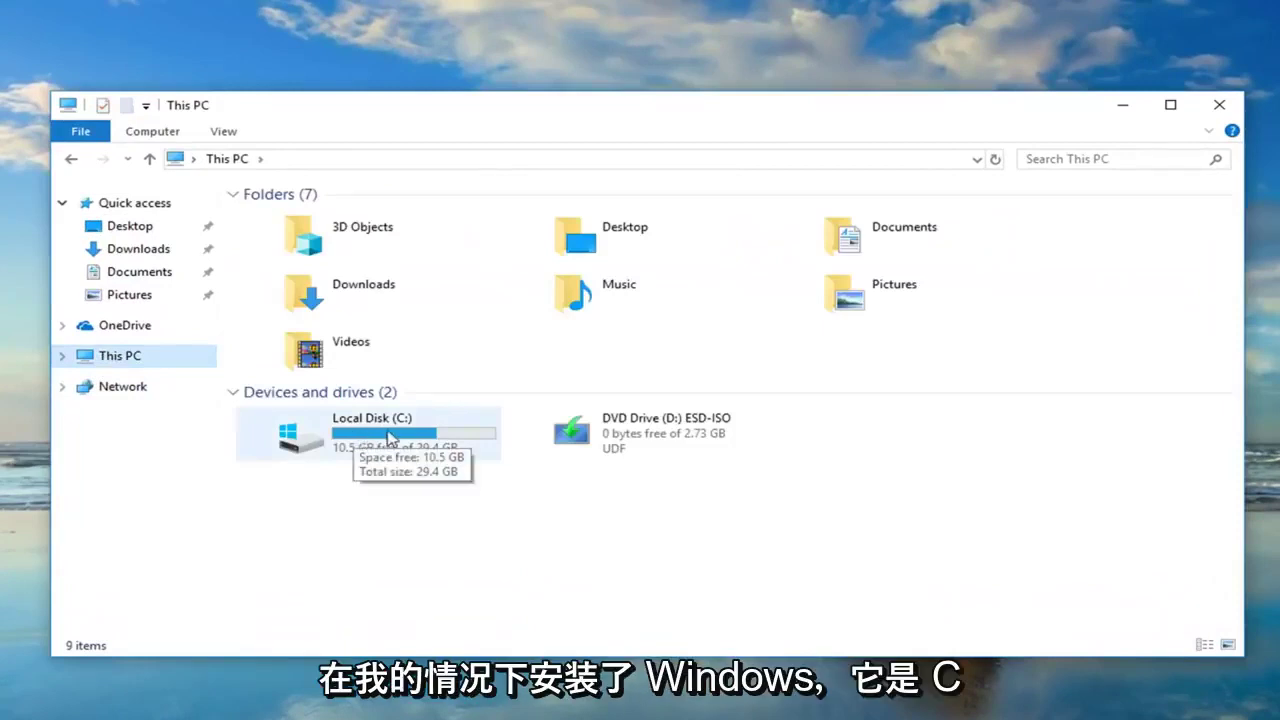
{"action": "double_click", "coordinate": [367, 447]}
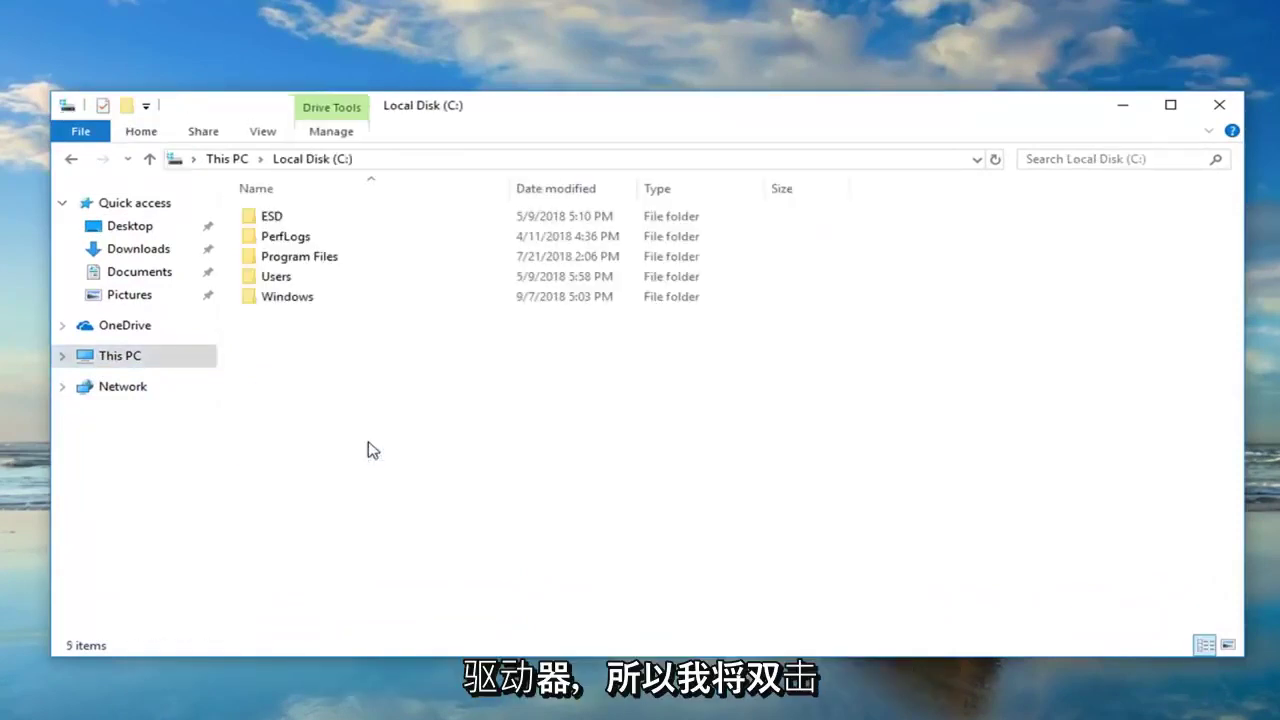
{"action": "double_click", "coordinate": [287, 300]}
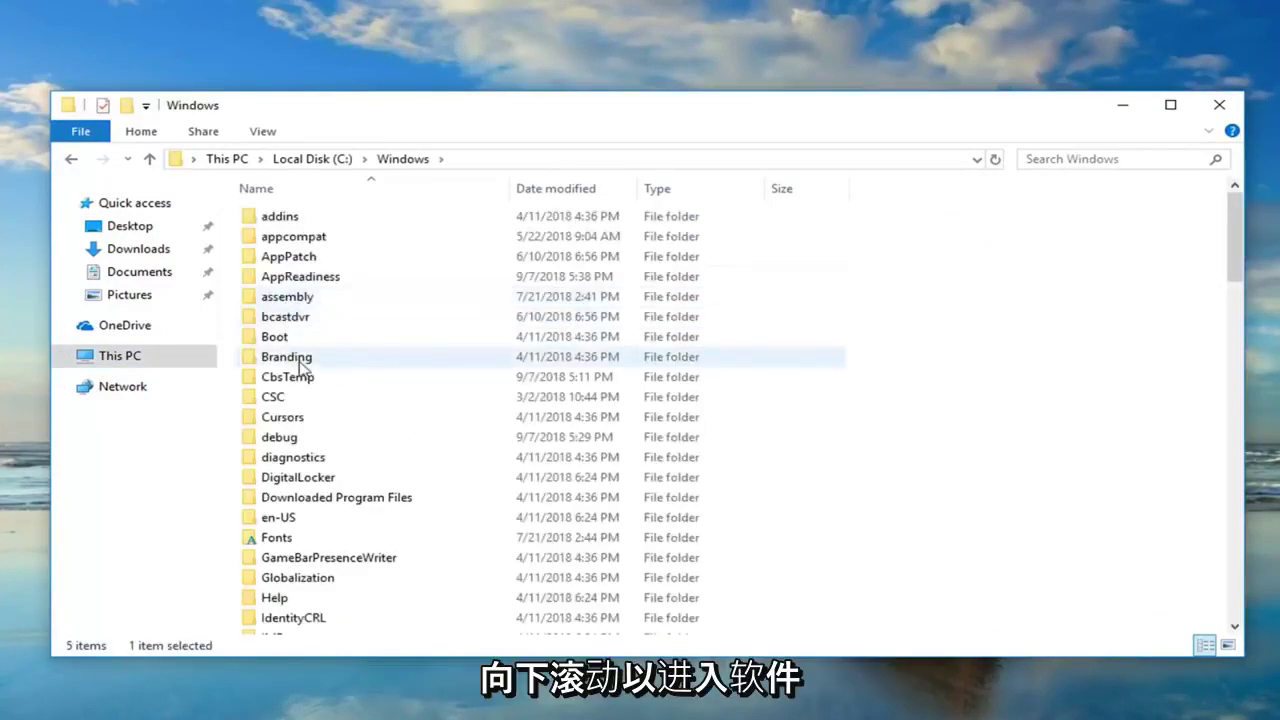
{"action": "scroll", "coordinate": [300, 368], "scroll_direction": "down", "scroll_amount": 10}
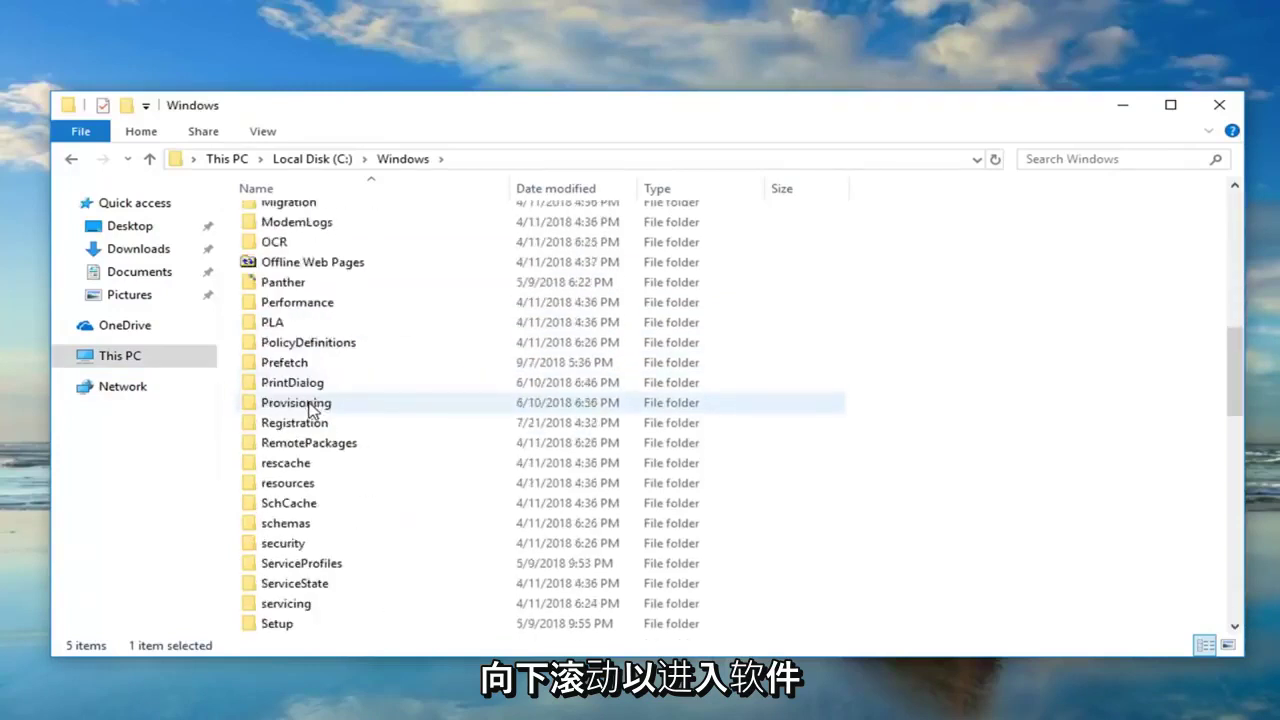
{"action": "scroll", "coordinate": [268, 445], "scroll_direction": "down", "scroll_amount": 2}
{"action": "scroll", "coordinate": [300, 580], "scroll_direction": "up", "scroll_amount": 1}
{"action": "double_click", "coordinate": [345, 620]}
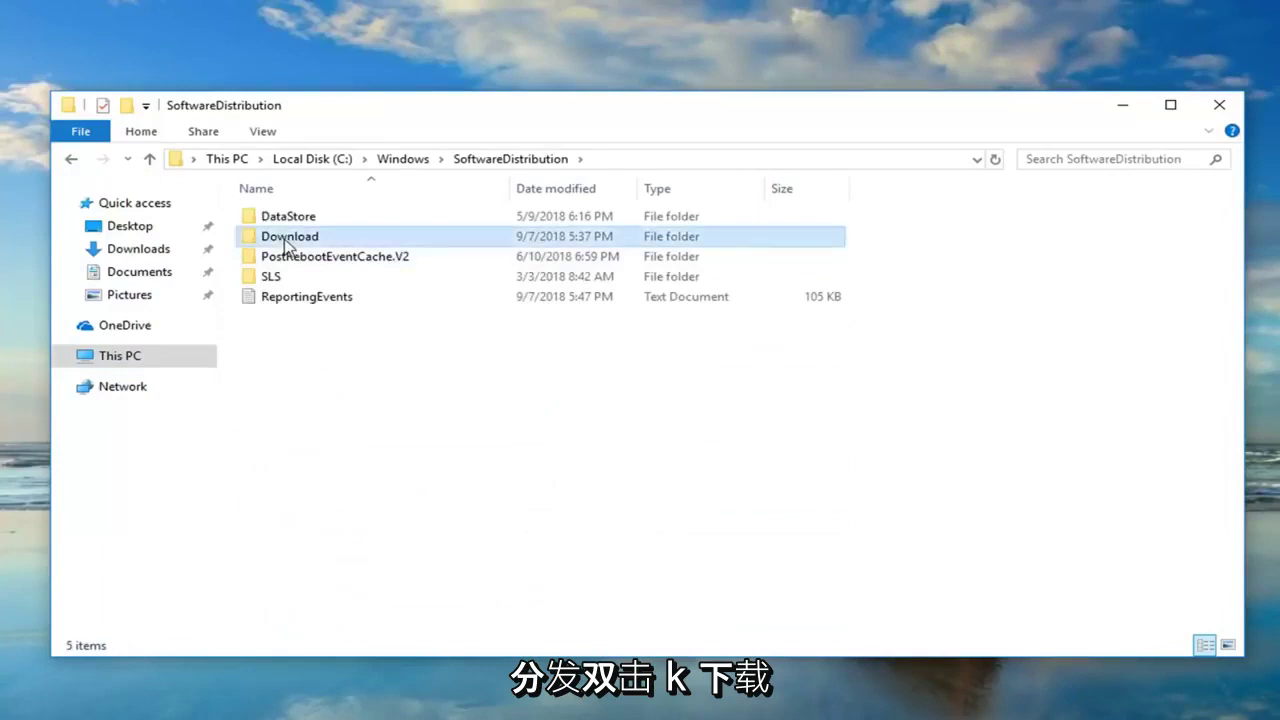
{"action": "left_click", "coordinate": [283, 237]}
{"action": "double_click", "coordinate": [283, 237]}
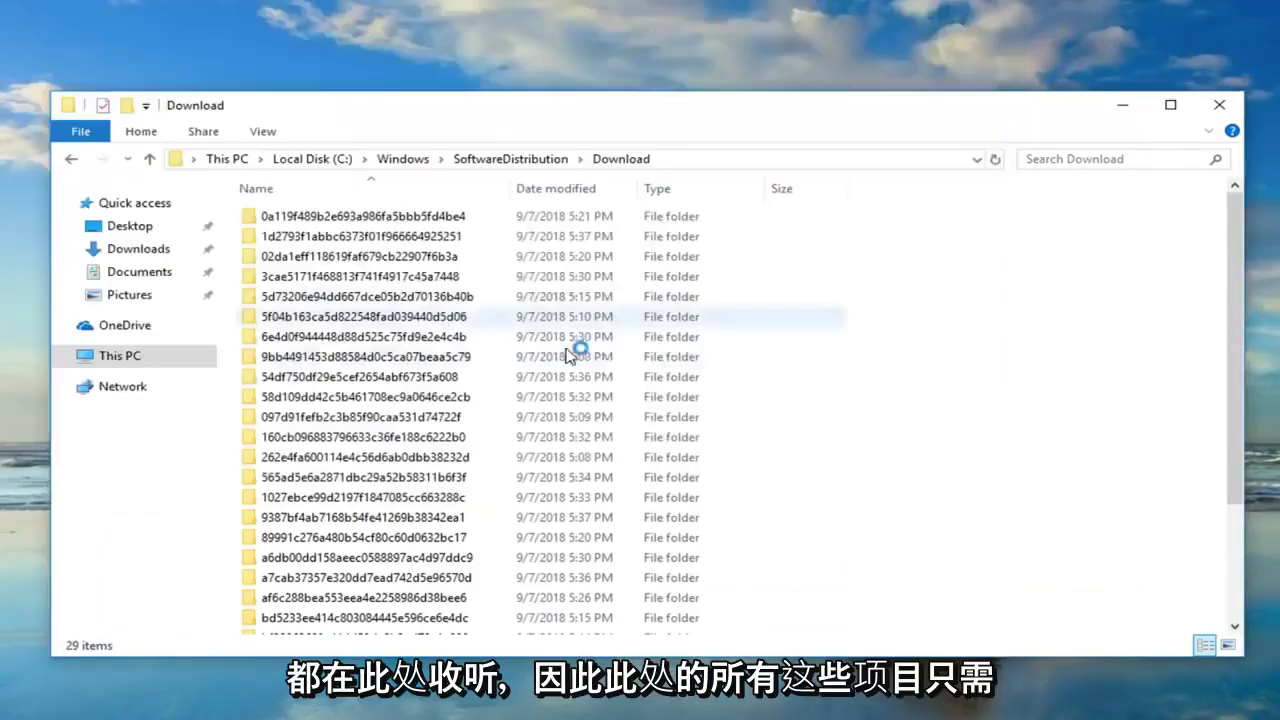
Delete everything in the Download folder, granting administrator permission for all current items
{"action": "left_click", "coordinate": [600, 316]}
{"action": "left_click", "coordinate": [492, 258]}
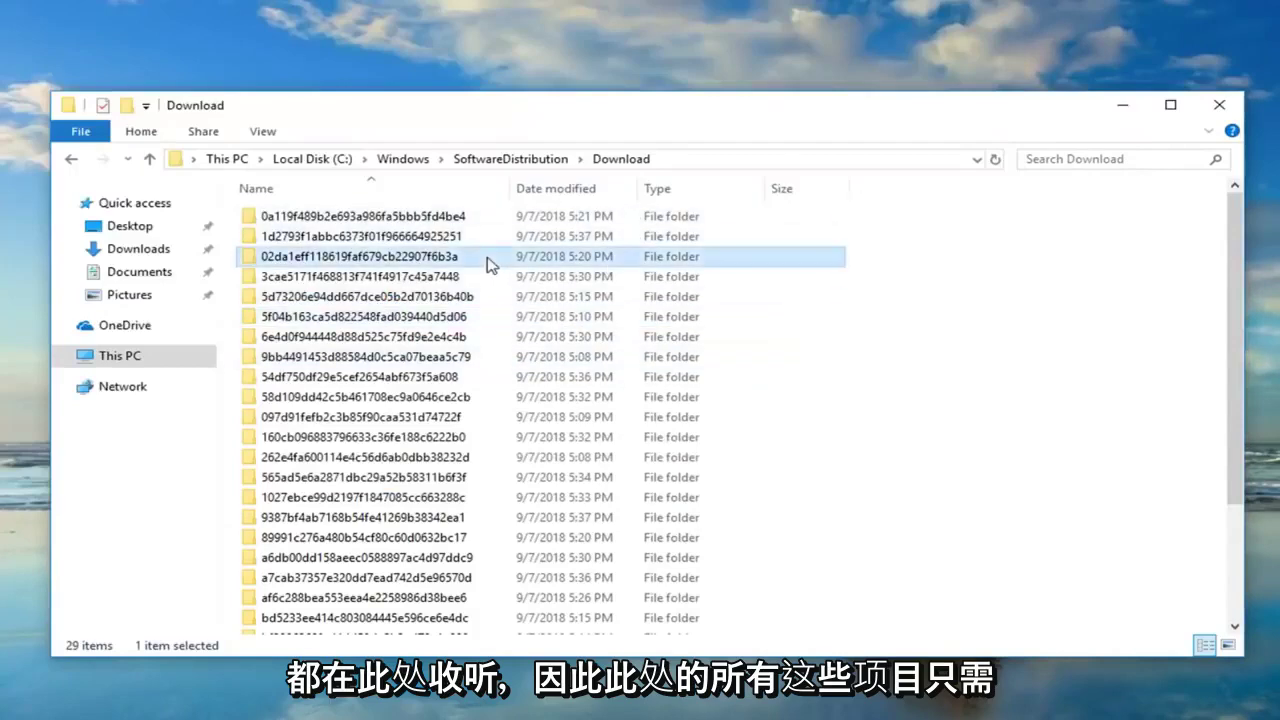
{"action": "key", "text": "ctrl+a"}
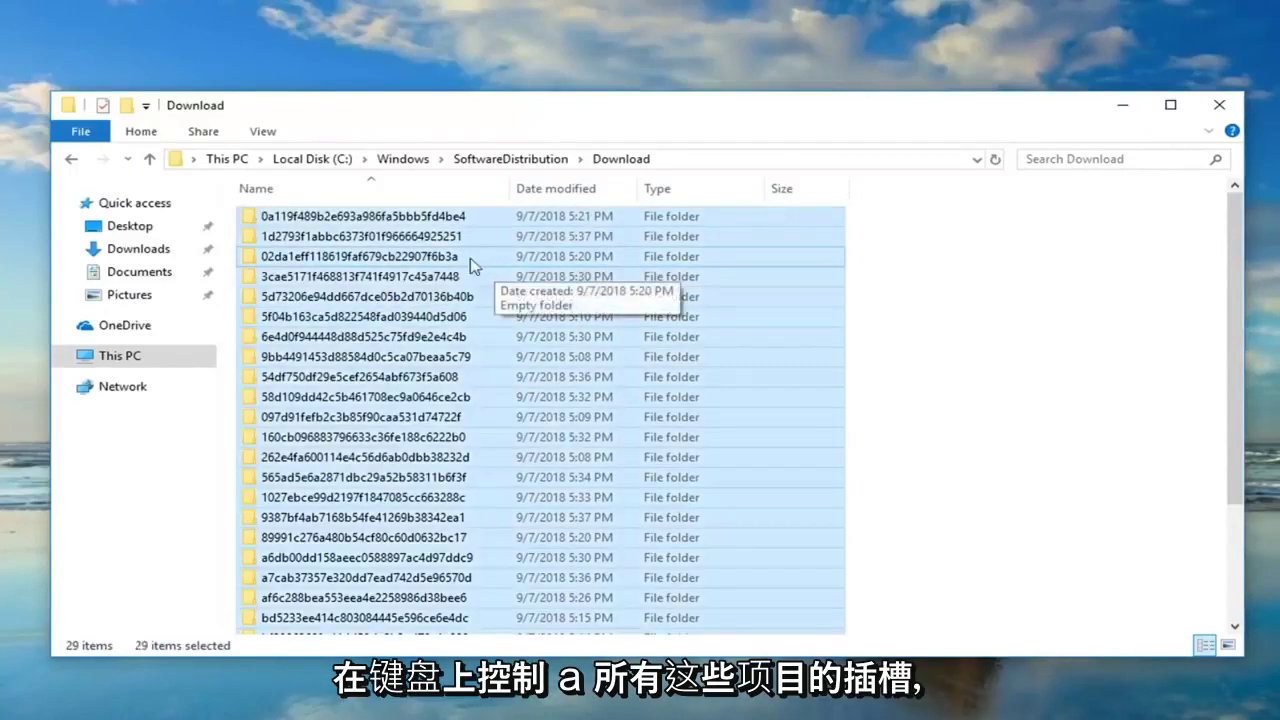
{"action": "right_click", "coordinate": [383, 296]}
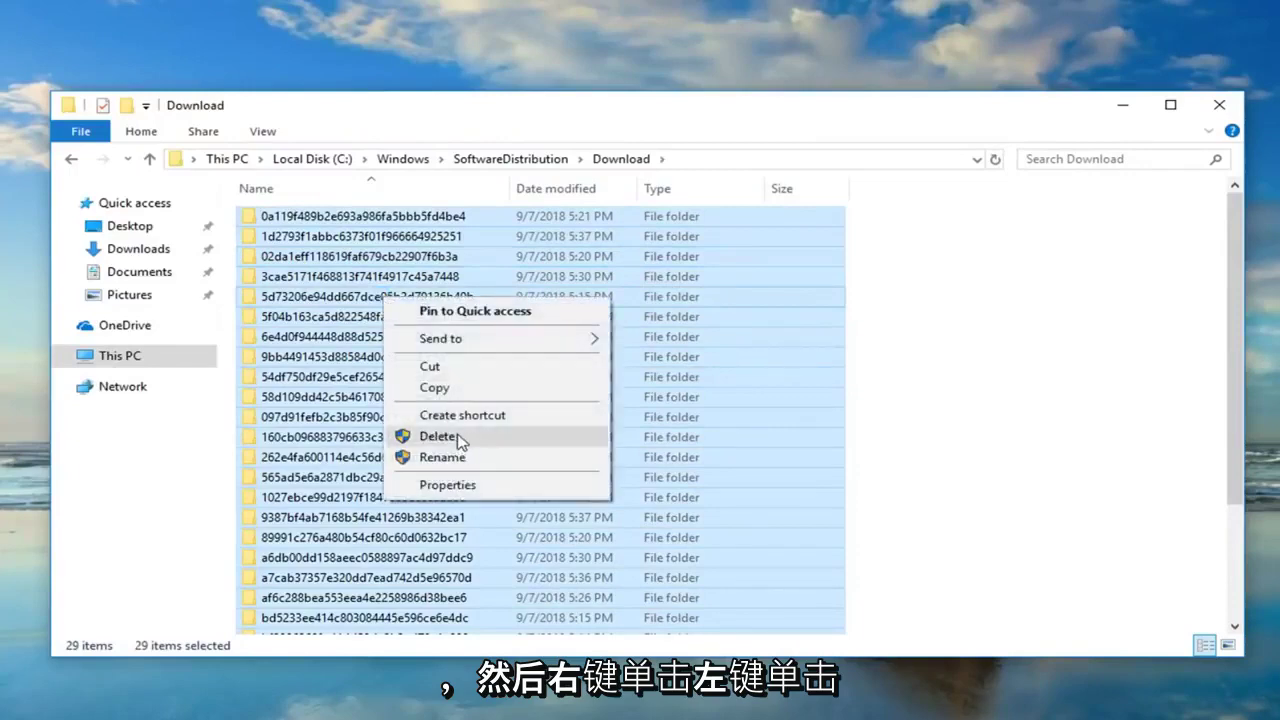
{"action": "left_click", "coordinate": [459, 438]}
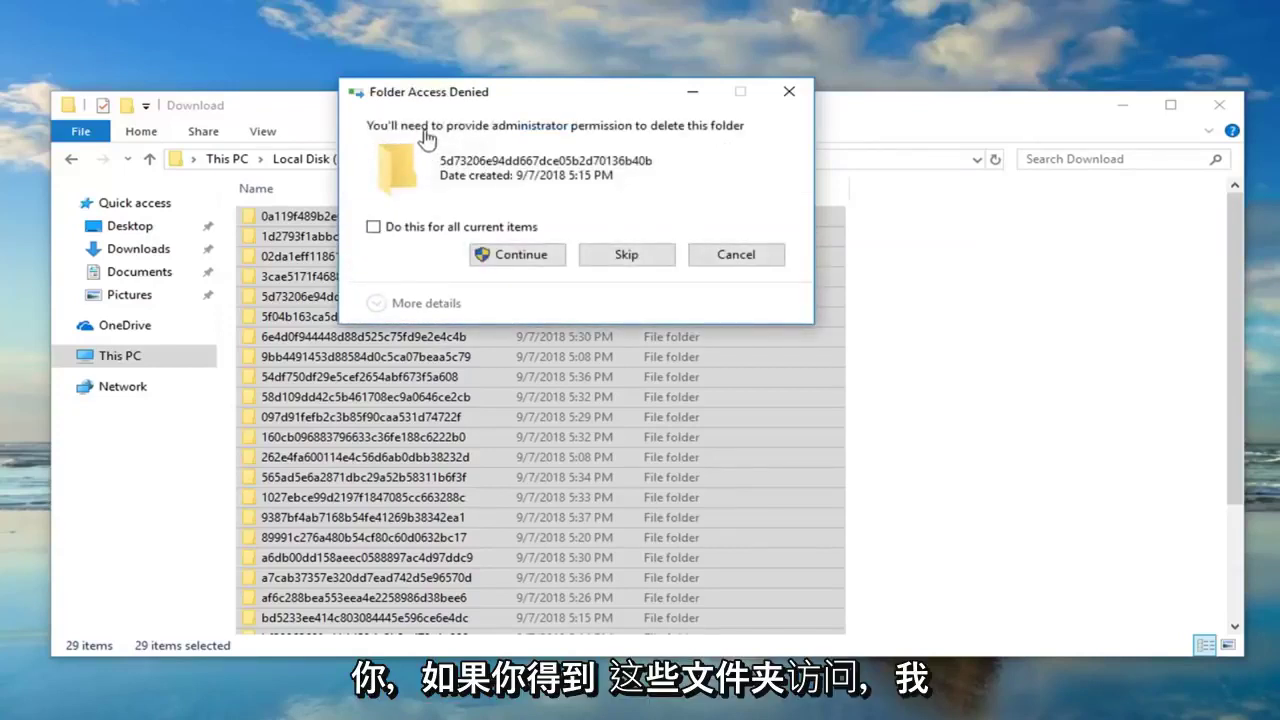
{"action": "left_click", "coordinate": [374, 227]}
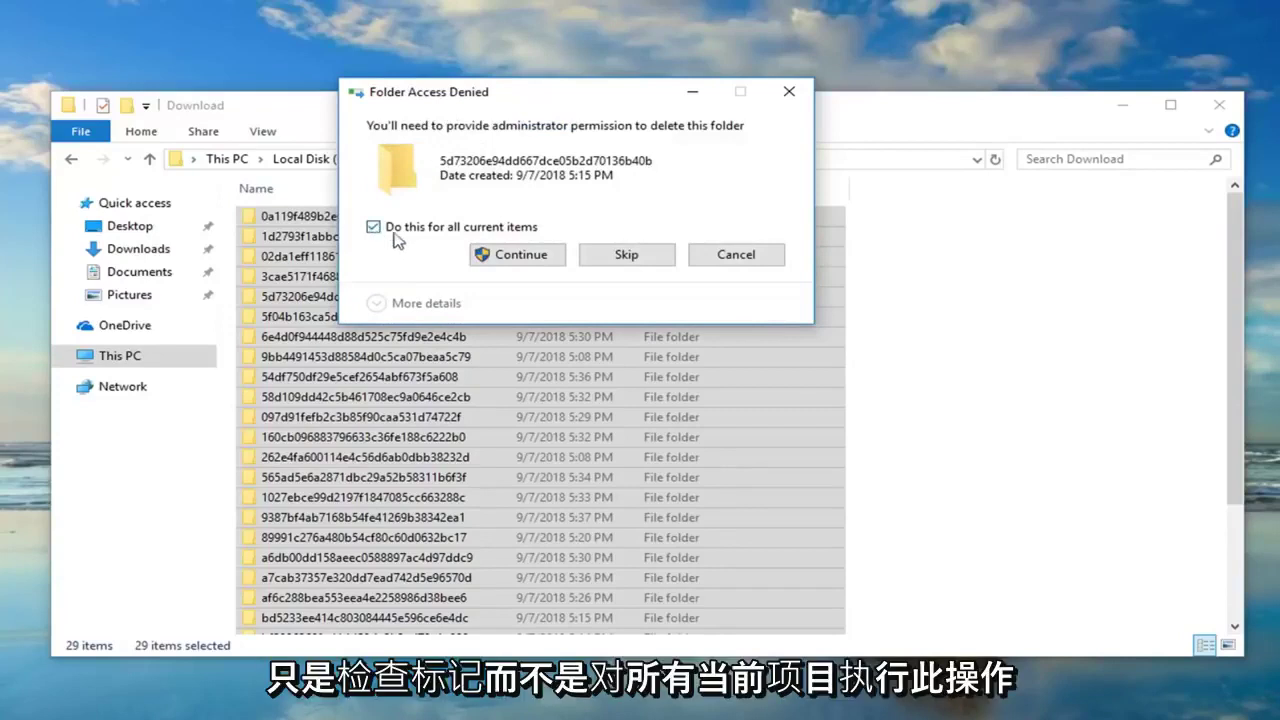
{"action": "left_click", "coordinate": [489, 254]}
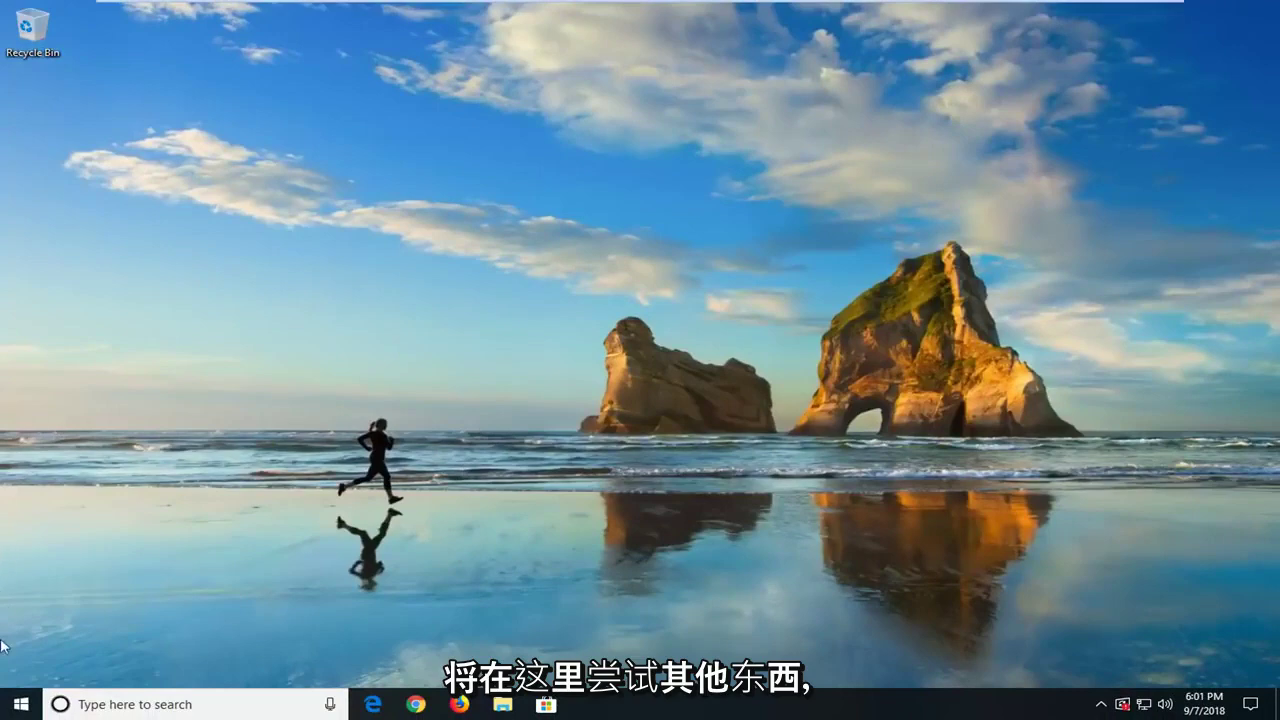
Search Windows for "cmd" and open Command Prompt as administrator, approving the User Account Control request
{"action": "left_click", "coordinate": [20, 708]}
{"action": "type", "text": "c"}
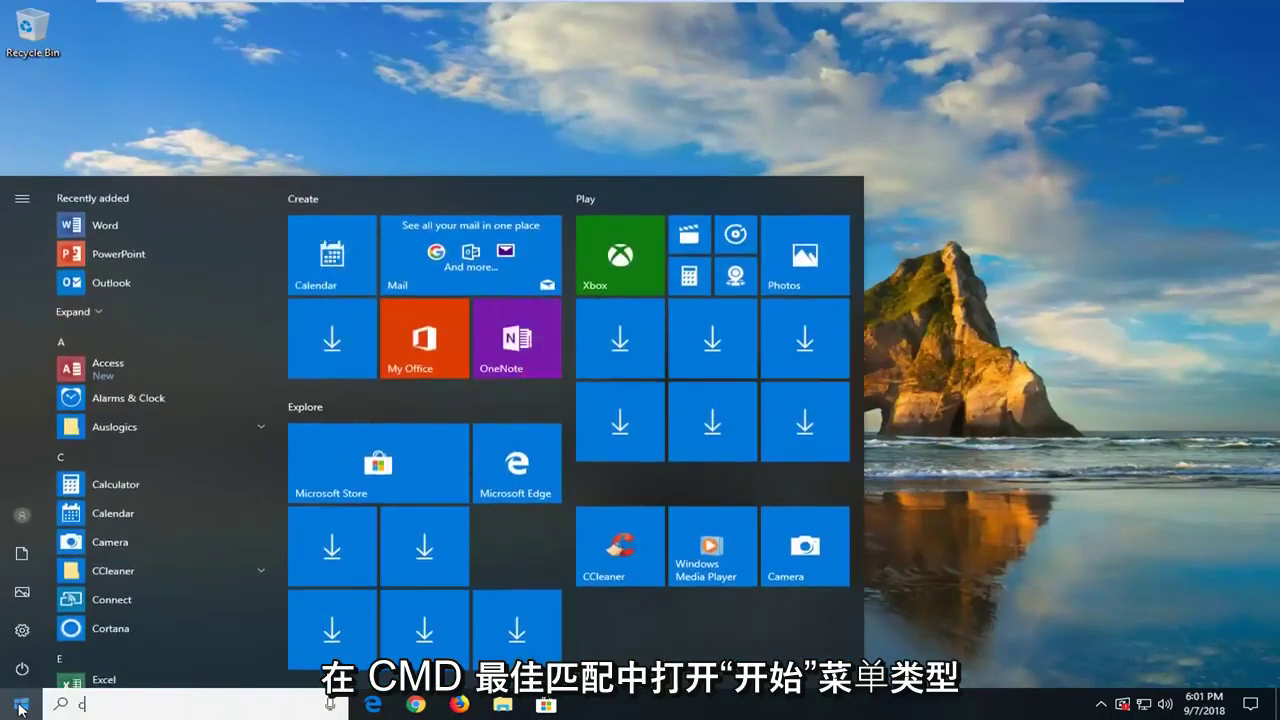
{"action": "type", "text": "md"}
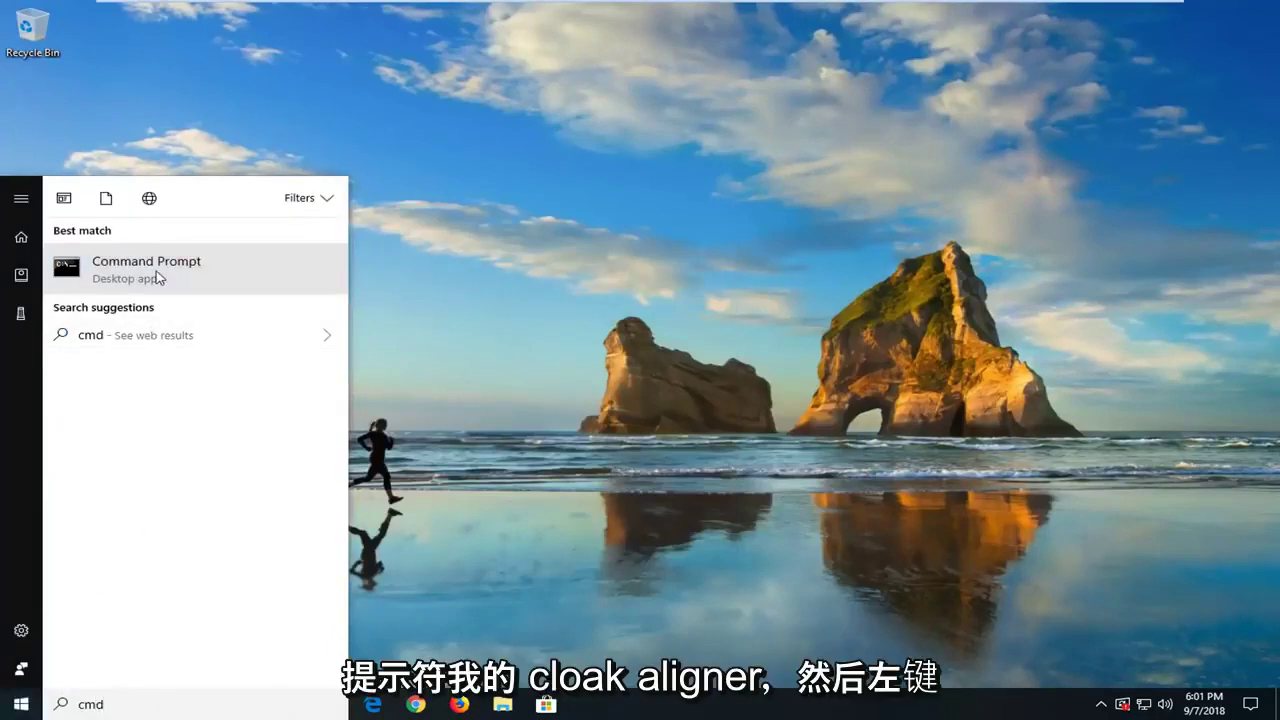
{"action": "right_click", "coordinate": [157, 277]}
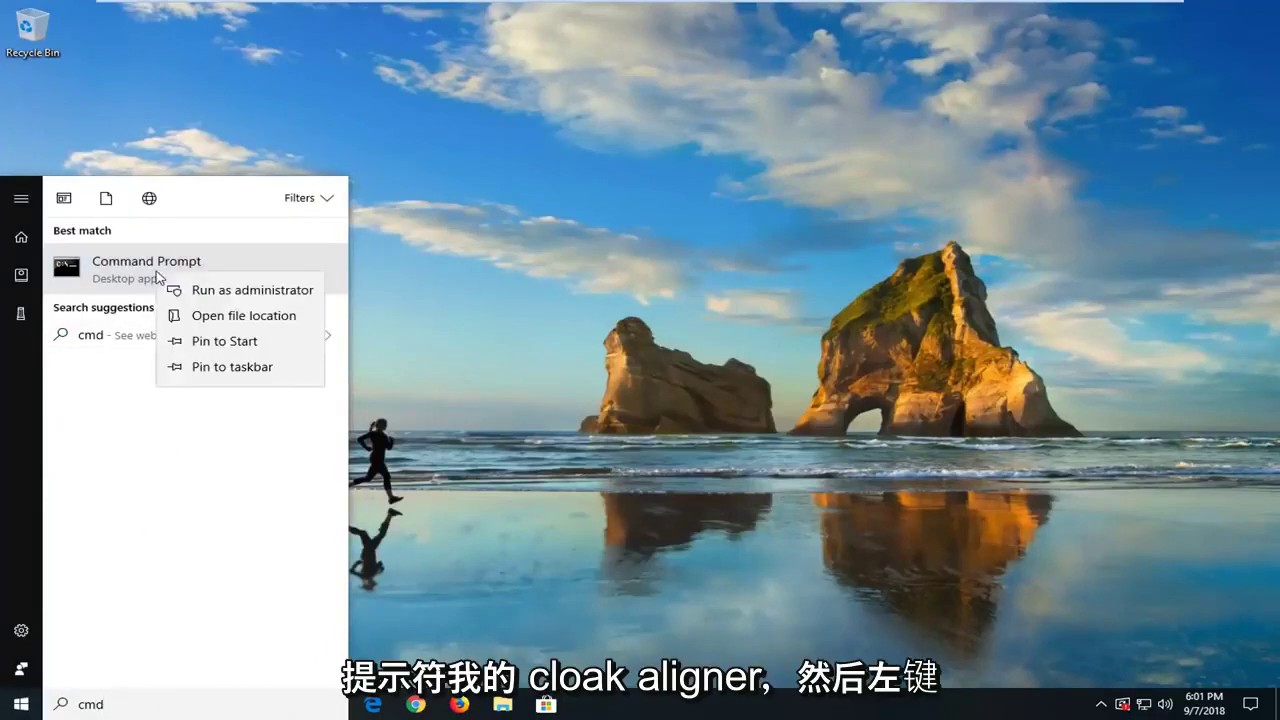
{"action": "left_click", "coordinate": [222, 292]}
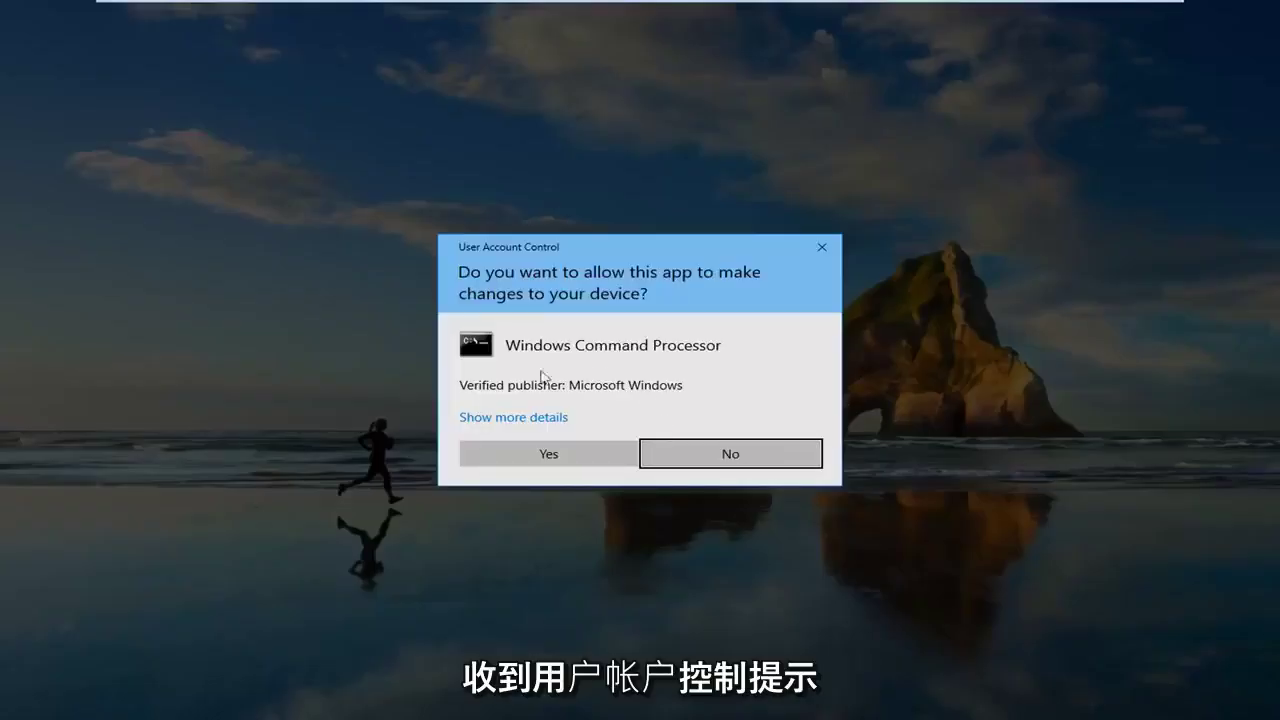
{"action": "left_click", "coordinate": [548, 456]}
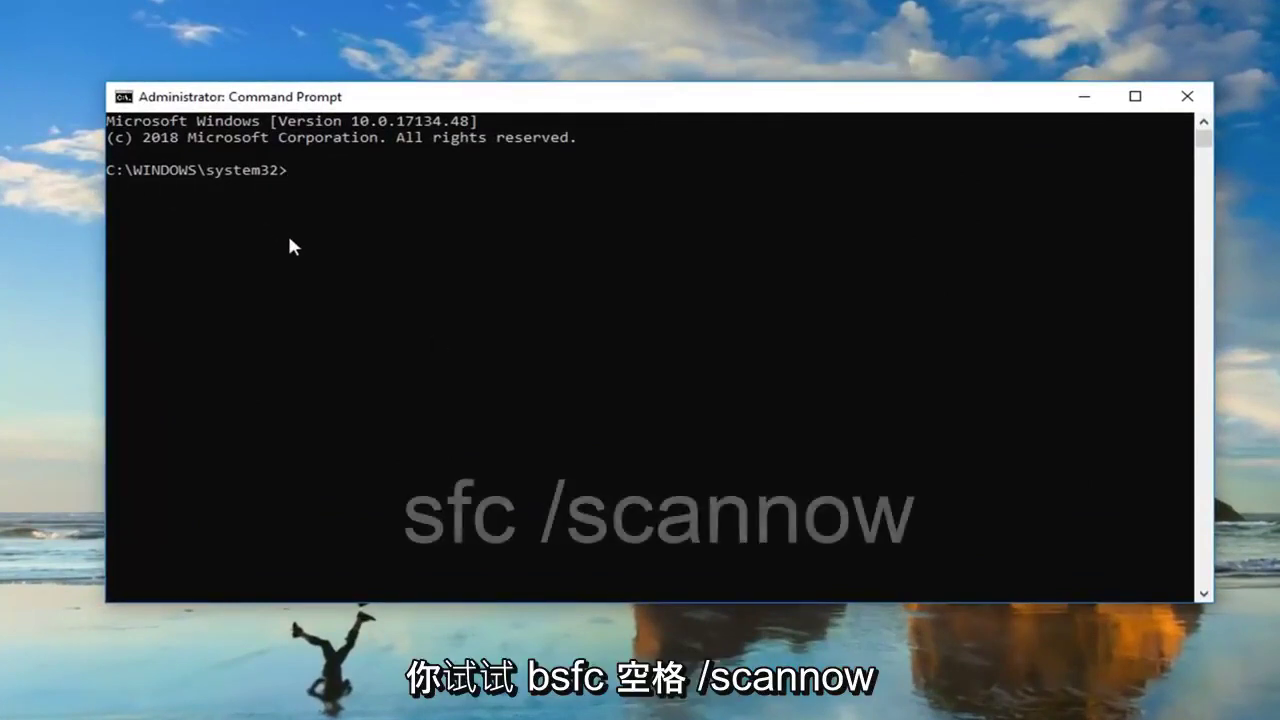
Run sfc /scannow in the elevated Command Prompt and shift its window slightly
{"action": "type", "text": "sfc /scannow"}
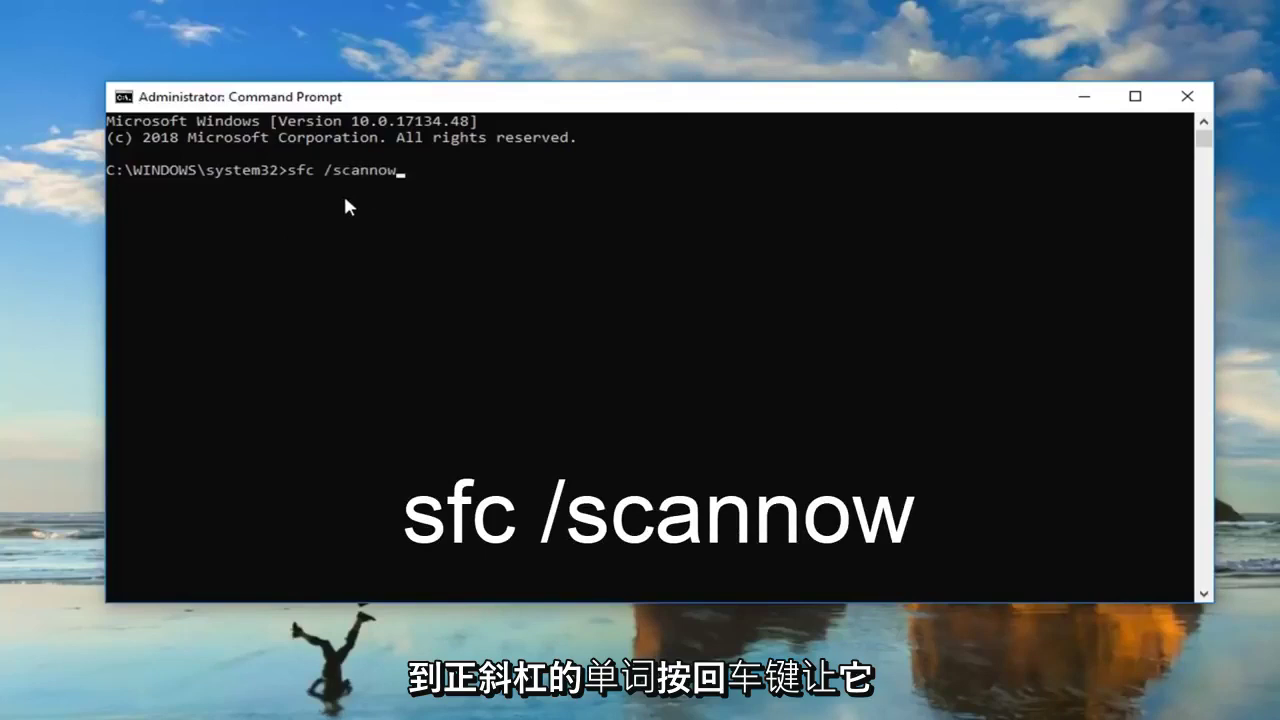
{"action": "key", "text": "Return"}
{"action": "left_click_drag", "start_coordinate": [429, 94], "coordinate": [487, 125]}
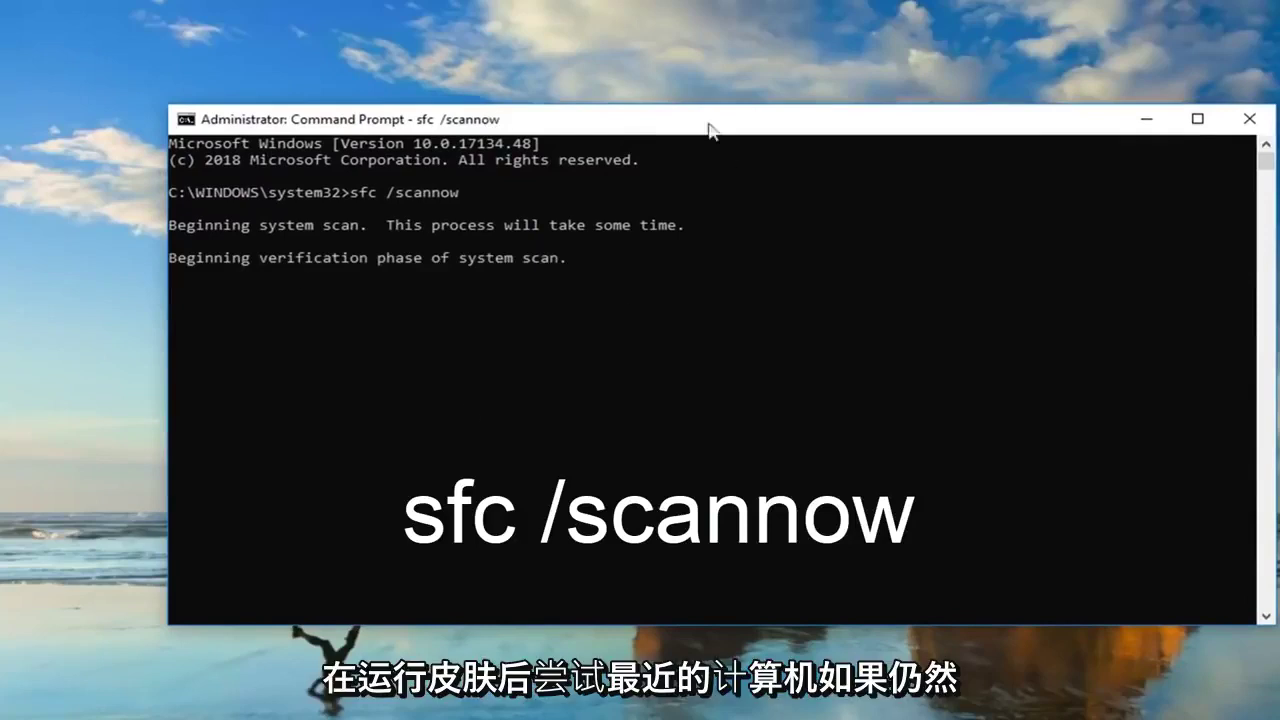
Open a second Command Prompt as administrator by searching for "cmd", and approve the permission request
{"action": "key", "text": "super"}
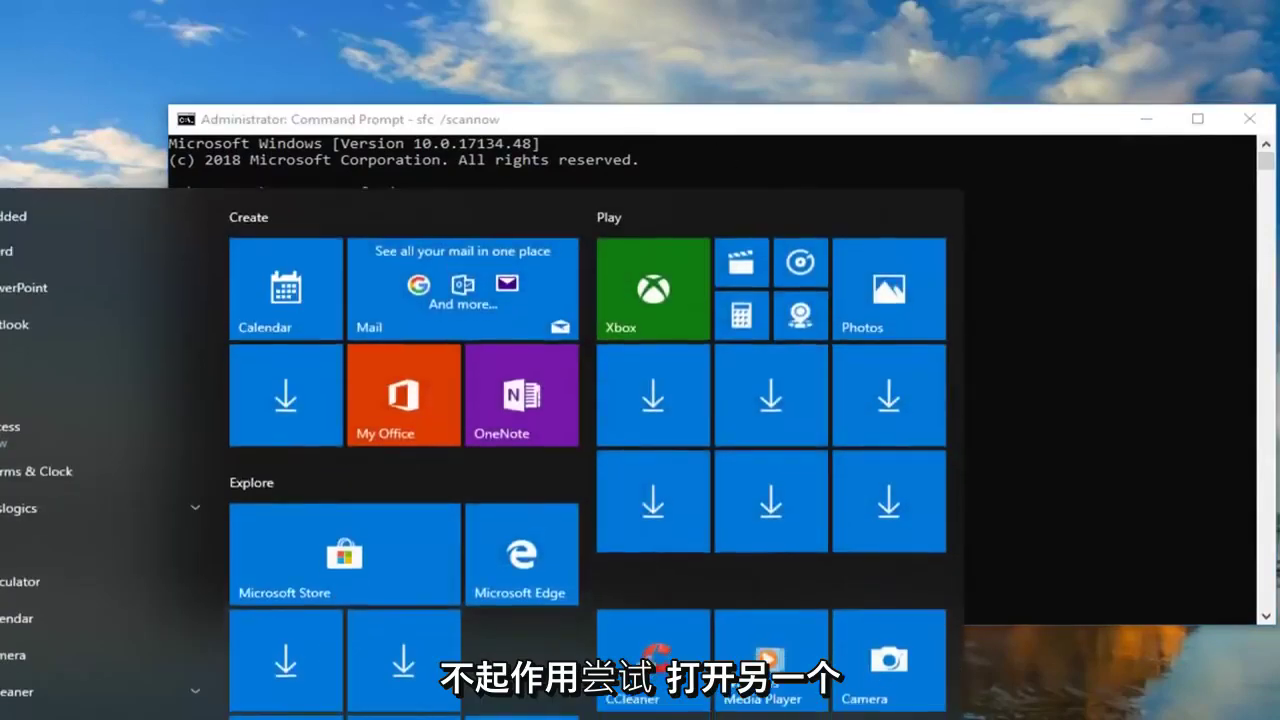
{"action": "type", "text": "c"}
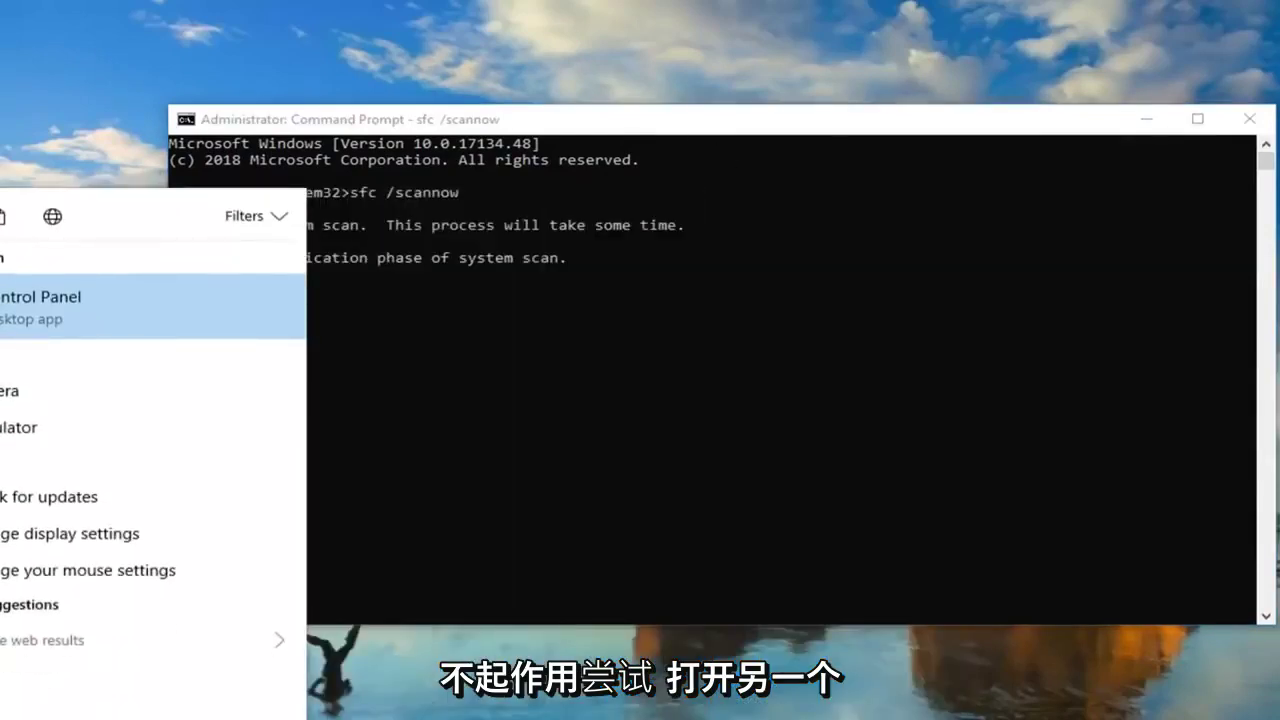
{"action": "type", "text": "md"}
{"action": "right_click", "coordinate": [54, 309]}
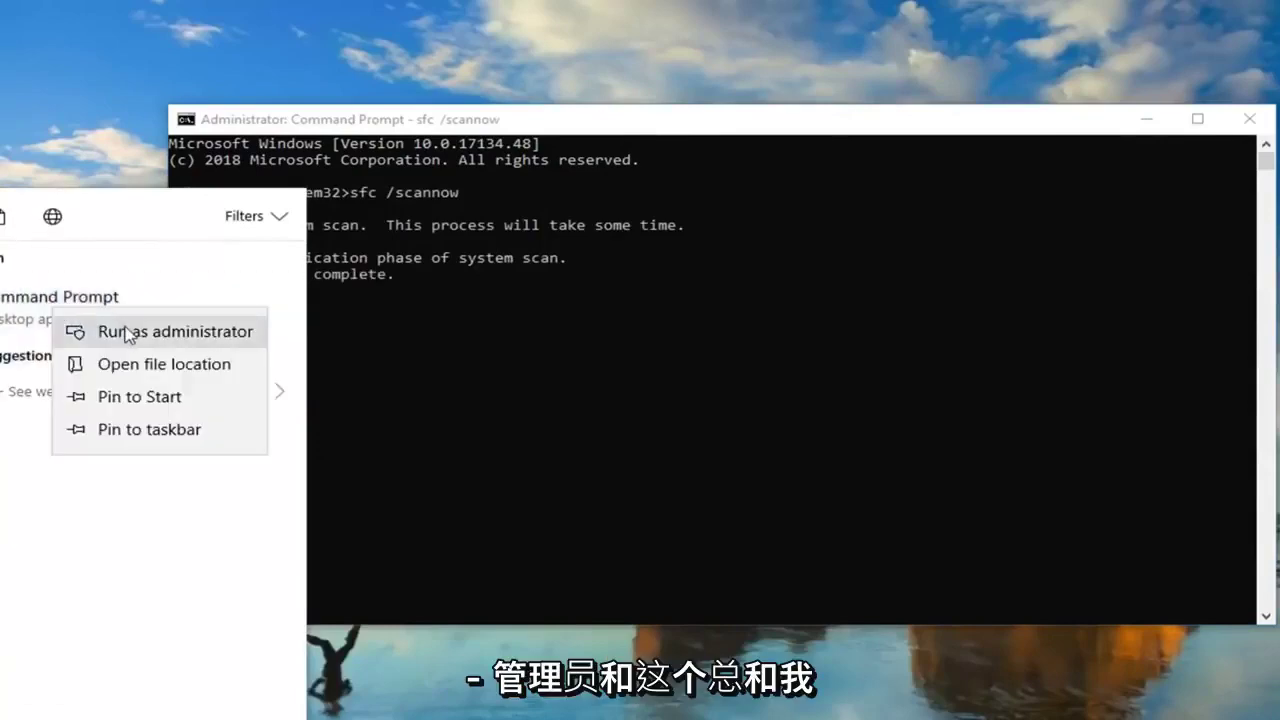
{"action": "left_click", "coordinate": [127, 333]}
{"action": "left_click", "coordinate": [575, 545]}
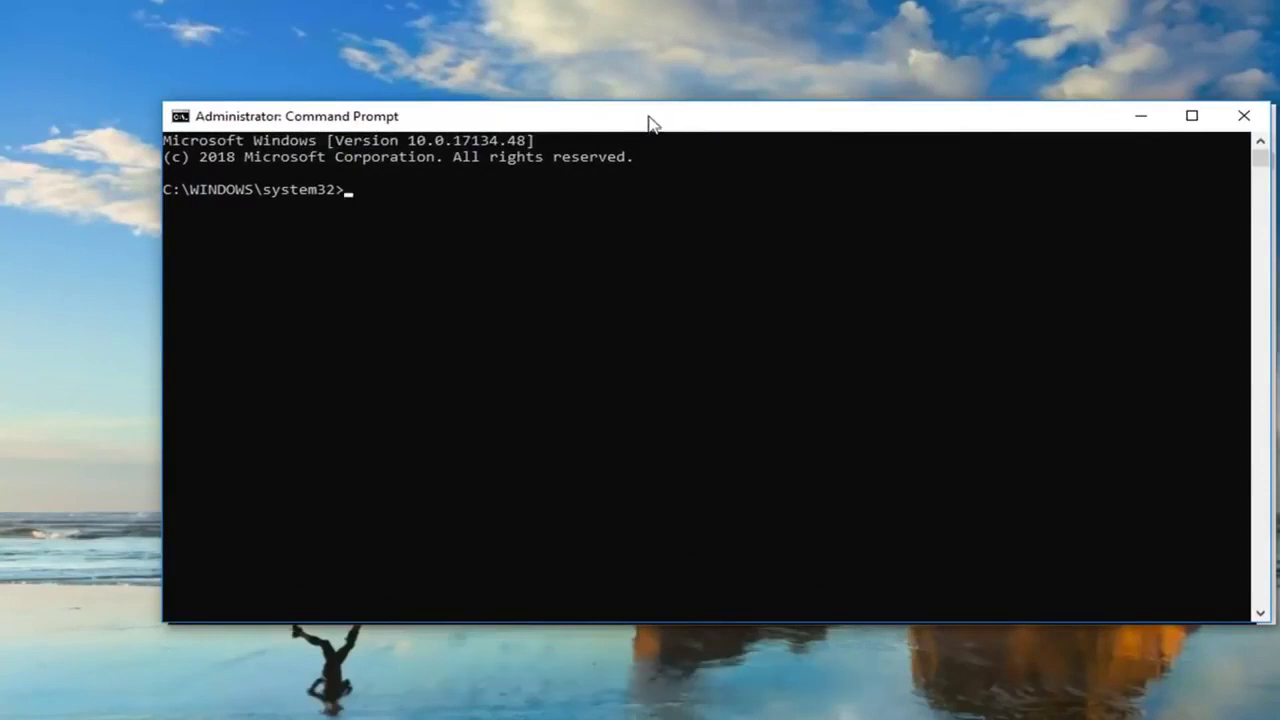
Paste DISM /Online /Cleanup-Image /RestoreHealth into the new Command Prompt and run it
{"action": "right_click", "coordinate": [645, 123]}
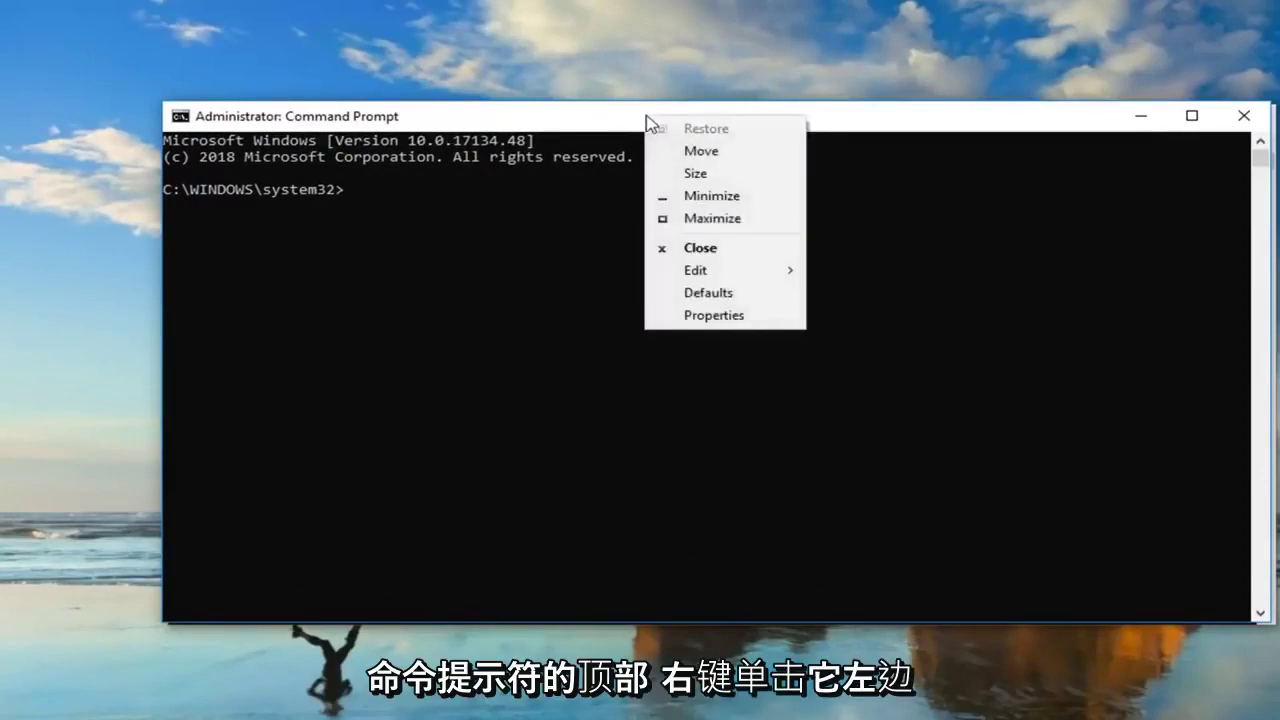
{"action": "mouse_move", "coordinate": [708, 276]}
{"action": "left_click", "coordinate": [906, 316]}
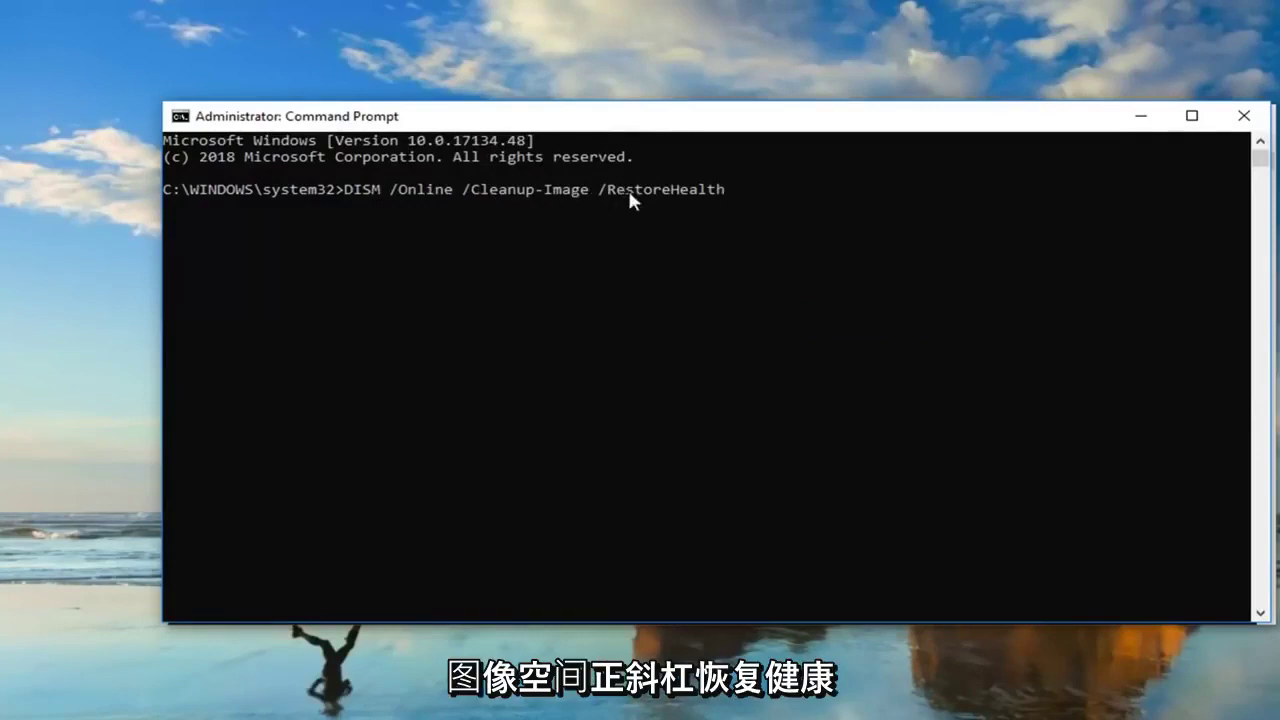
{"action": "key", "text": "Return"}
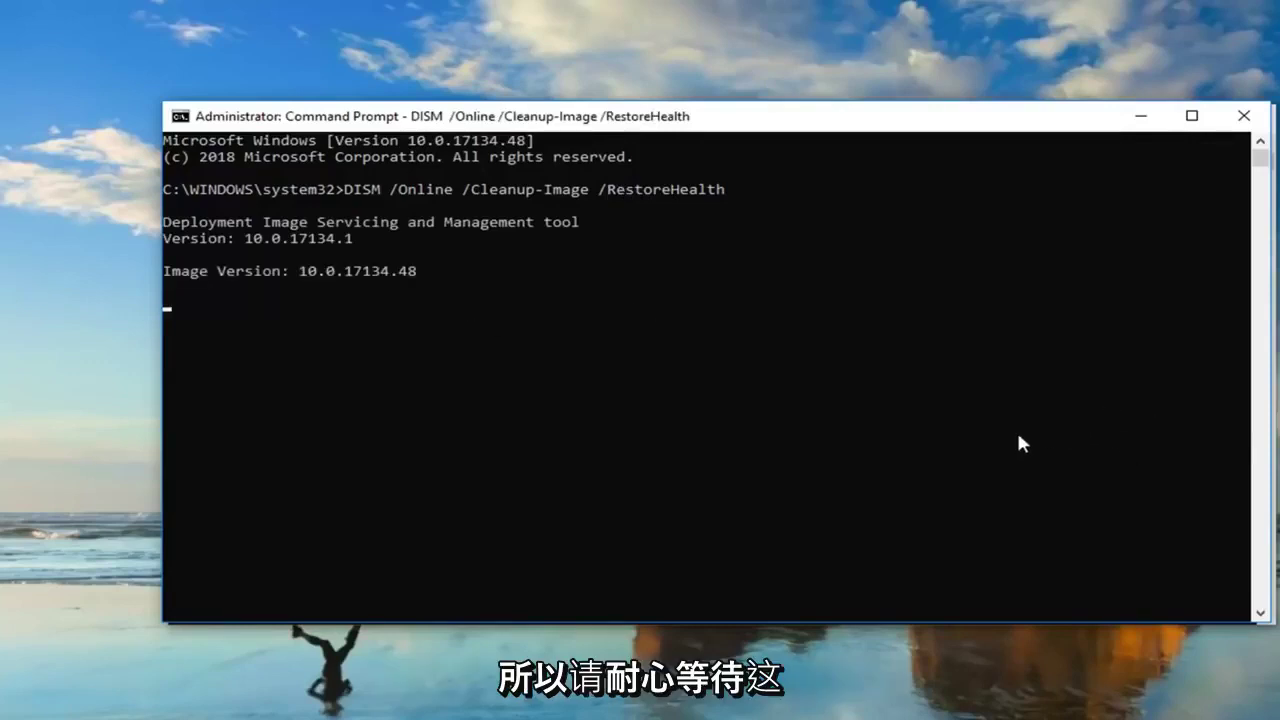
Move the DISM window aside to view the running sfc scan, and place it back over the sfc window
{"action": "mouse_move", "coordinate": [728, 116]}
{"action": "left_mouse_down"}
{"action": "mouse_move", "coordinate": [790, 352]}
{"action": "mouse_move", "coordinate": [786, 500]}
{"action": "mouse_move", "coordinate": [709, 166]}
{"action": "mouse_move", "coordinate": [728, 117]}
{"action": "left_mouse_up"}
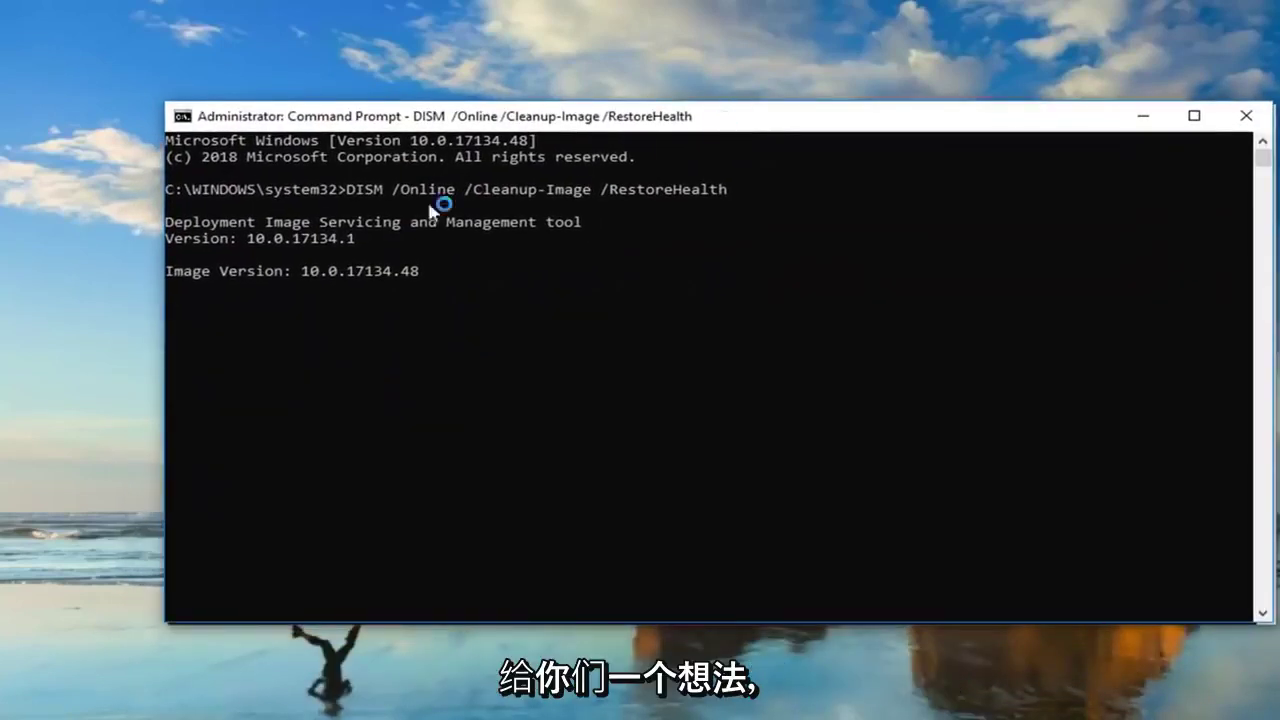
{"action": "left_click_drag", "start_coordinate": [500, 116], "coordinate": [755, 335]}
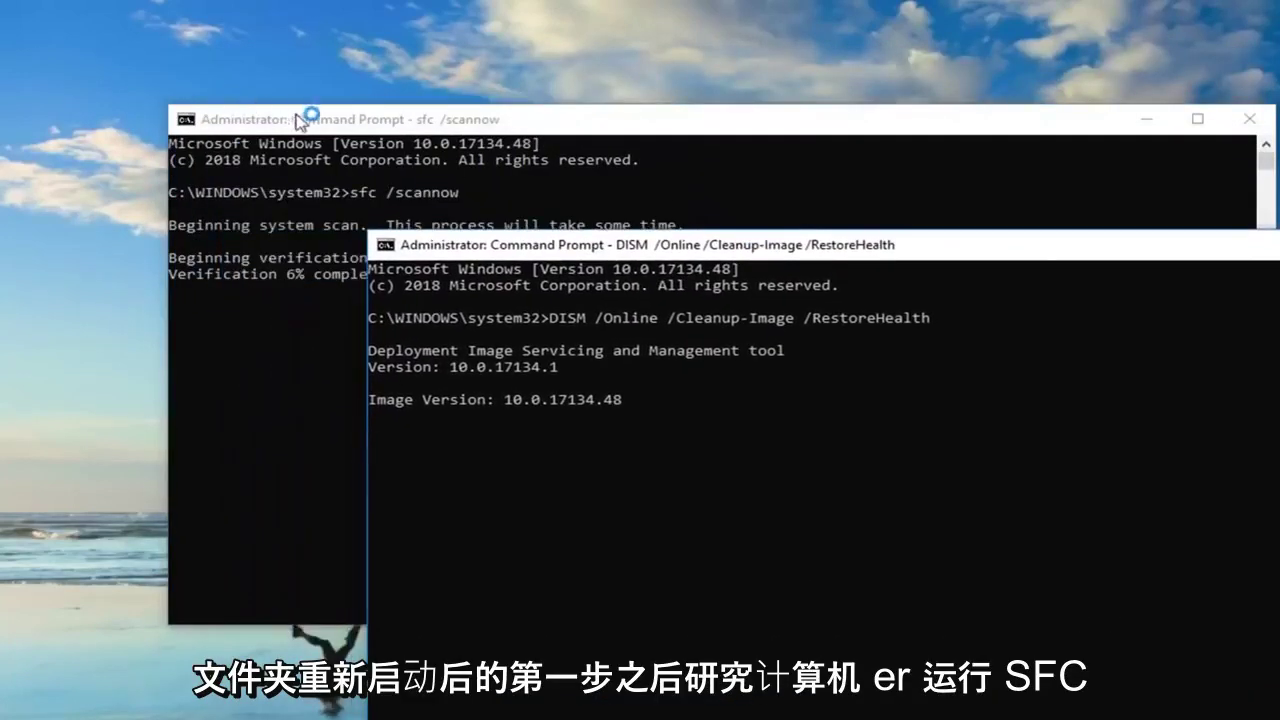
{"action": "left_click_drag", "start_coordinate": [328, 122], "coordinate": [290, 95]}
{"action": "left_click_drag", "start_coordinate": [1258, 245], "coordinate": [557, 92]}
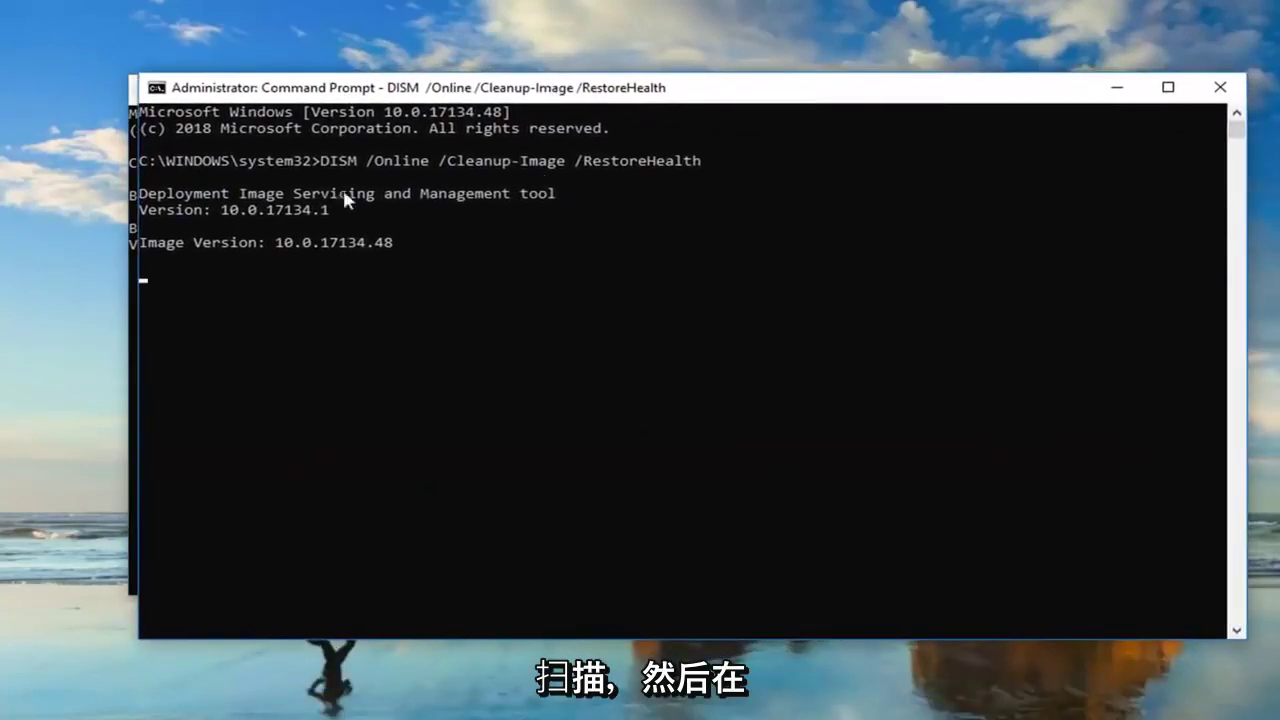